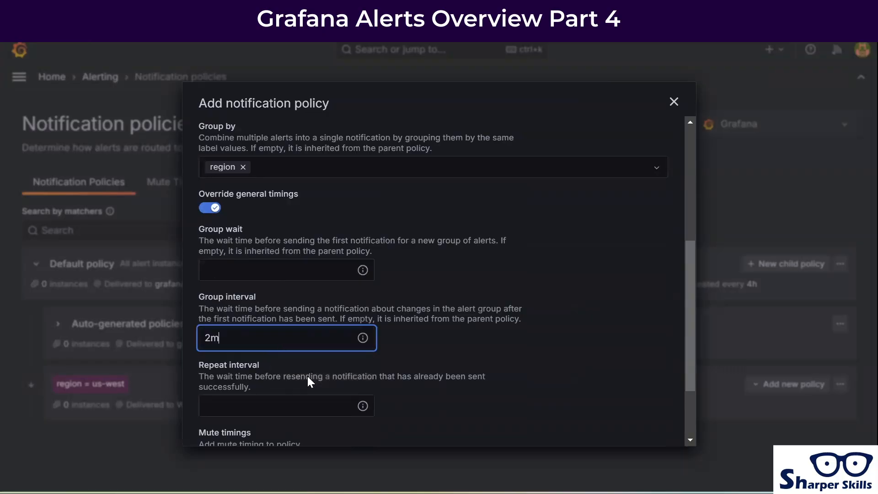
Save the new child notification policy for the us-east region with the 2m group interval
left_click(479, 339)
scroll(479, 339, "down", 2)
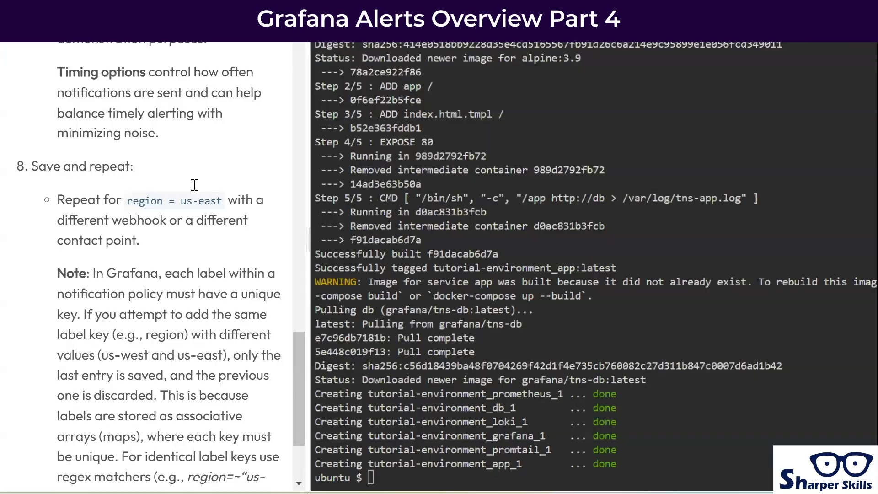
scroll(194, 183, "up", 3)
scroll(228, 181, "down", 5)
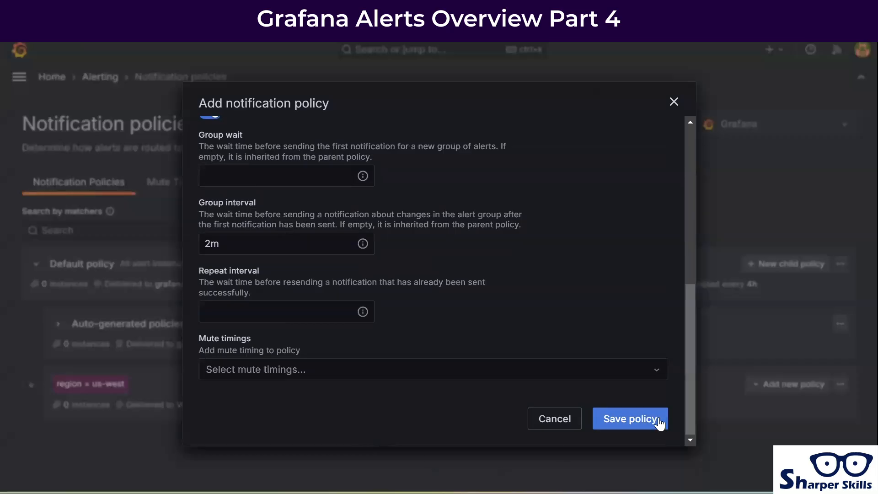
left_click(660, 421)
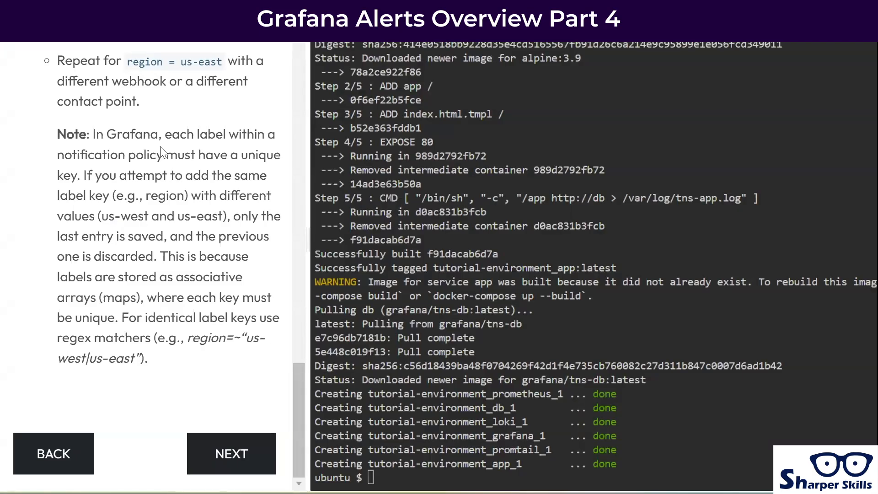
Review the tutorial note about unique label keys and advance to the section on creating an alert rule
left_click_drag(163, 133, 228, 132)
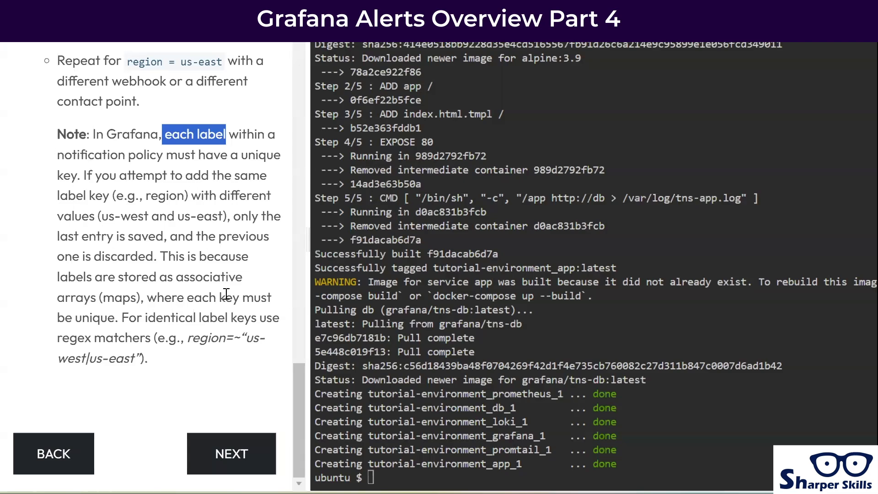
left_click(257, 455)
scroll(149, 217, "up", 6)
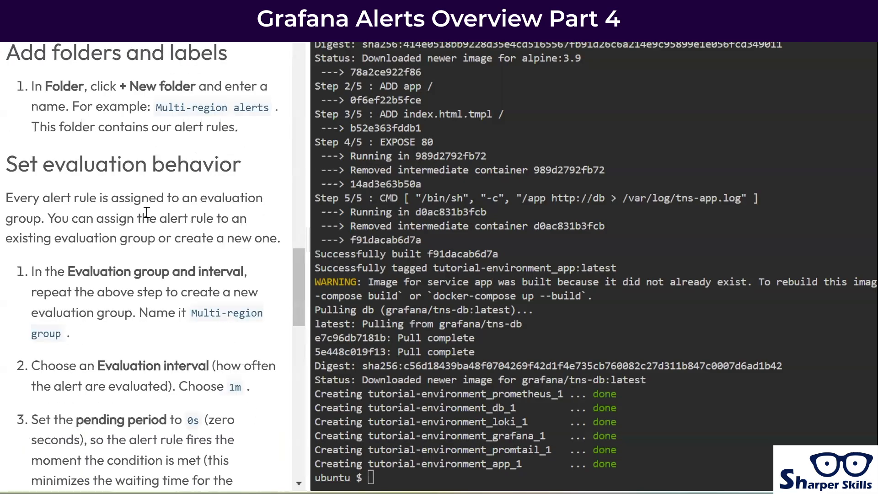
scroll(149, 217, "up", 15)
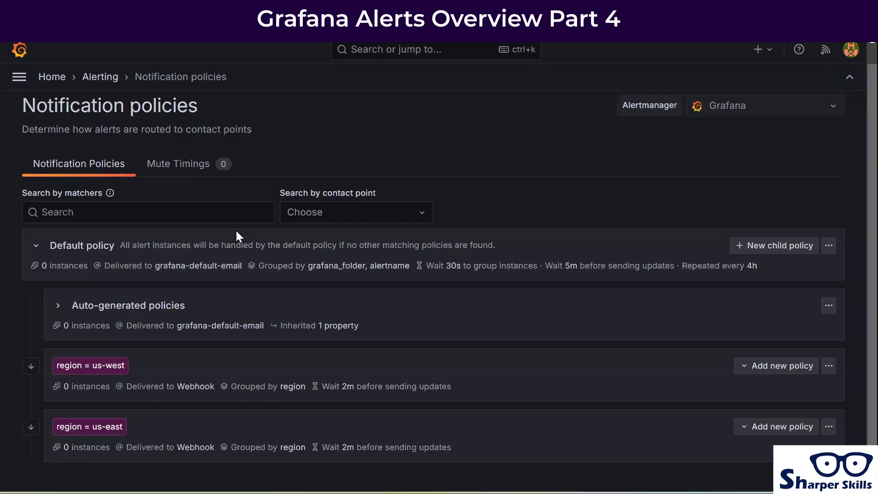
Go to Grafana's alert rules, check the tutorial's instructions for naming the rule, and start a new alert rule
left_click(18, 77)
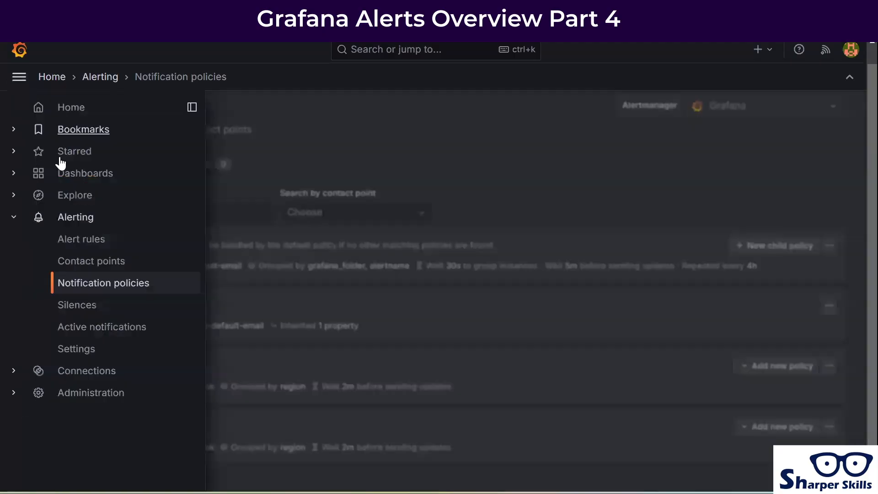
left_click(76, 237)
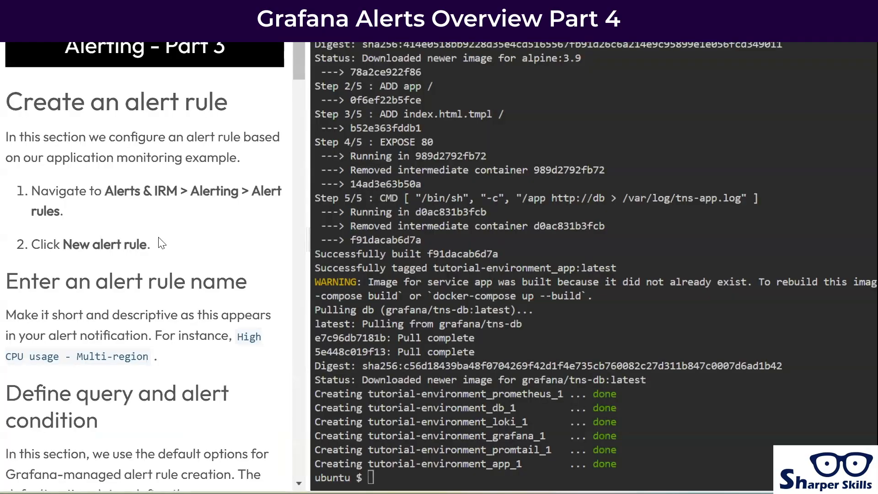
scroll(119, 174, "down", 2)
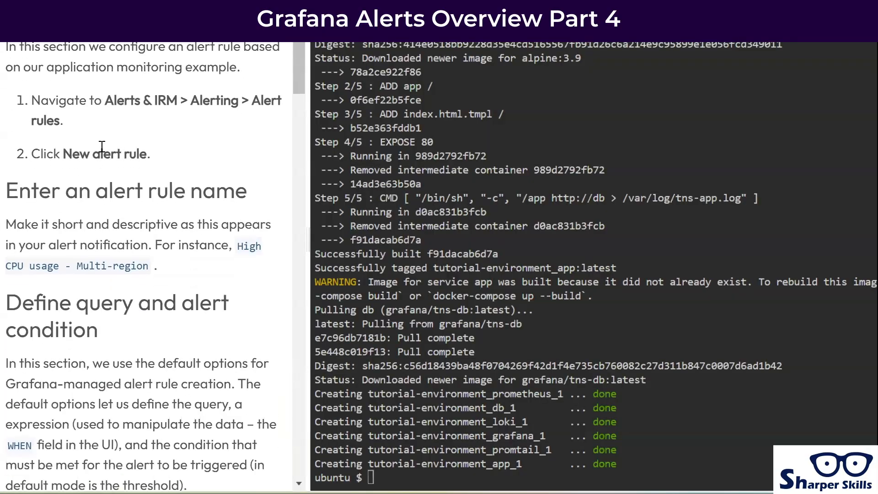
scroll(176, 177, "down", 3)
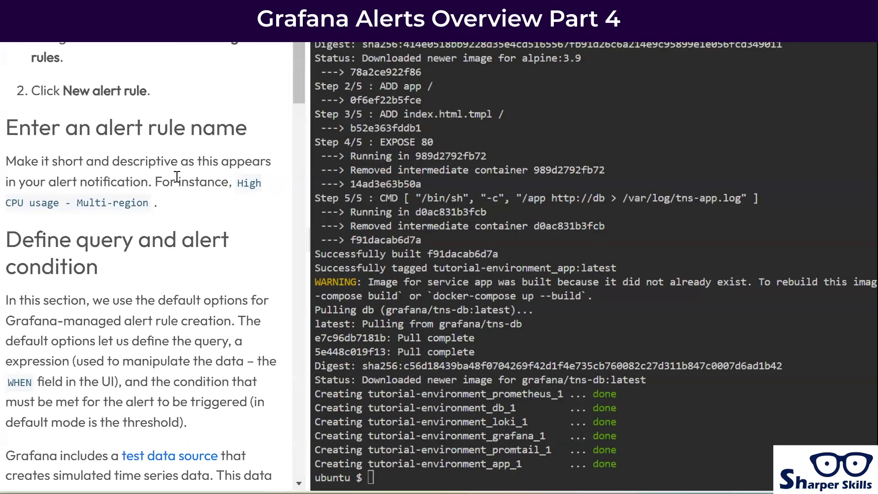
mouse_move(250, 191)
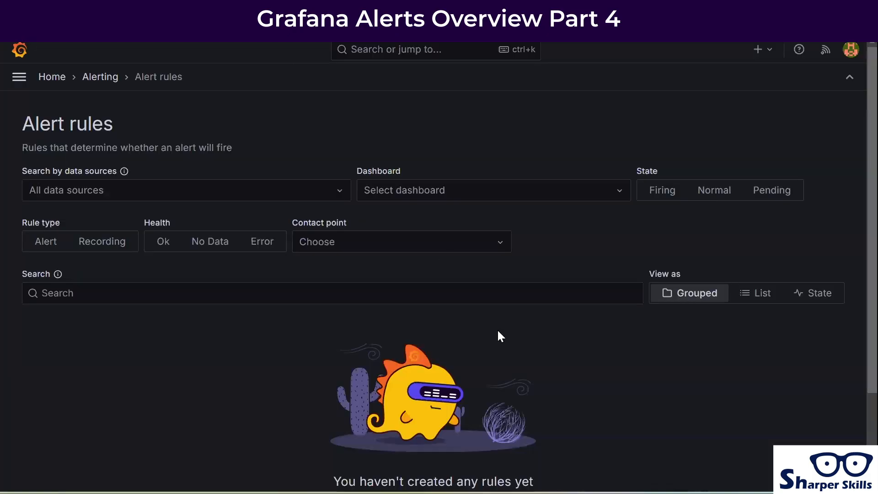
scroll(498, 329, "down", 3)
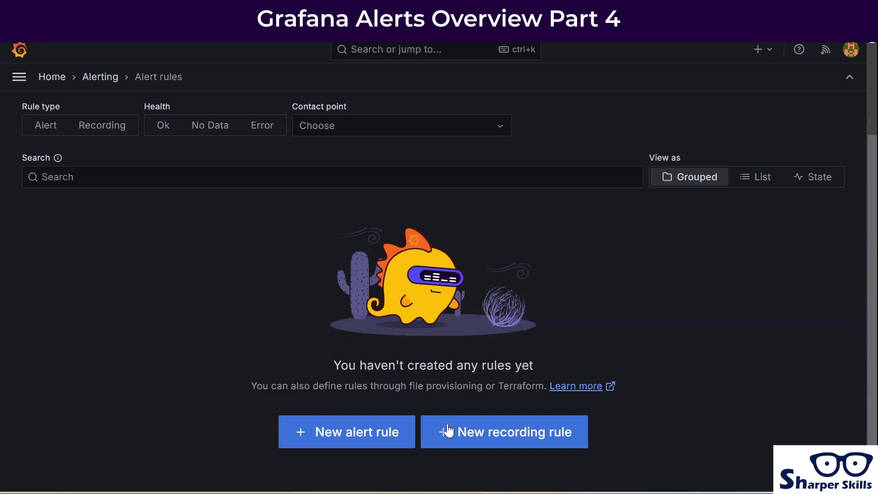
left_click(373, 448)
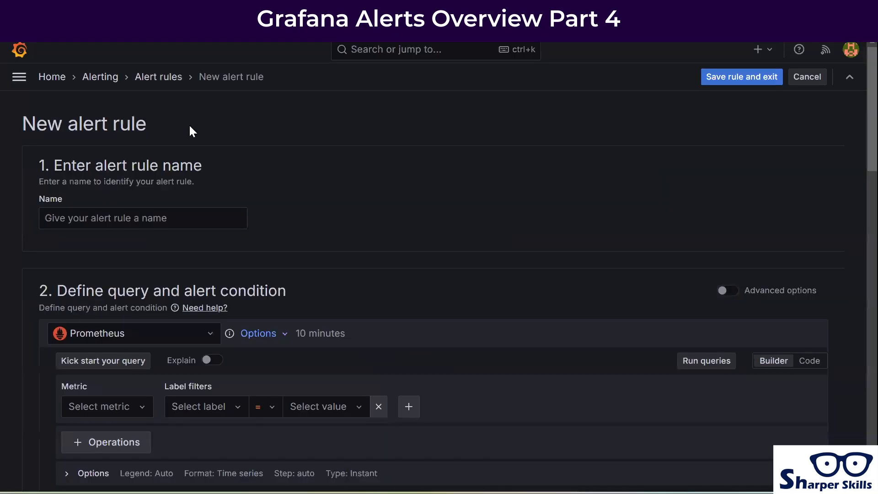
Name the new alert rule "High CPU usage - Multi-region"
left_click(169, 216)
type("High CPU usage - Multi-region")
left_click(369, 220)
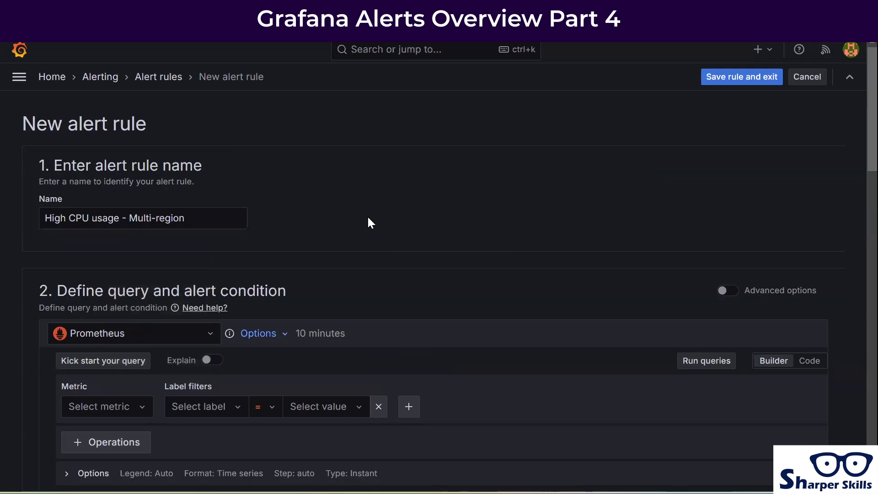
Set the query's data source to TestData and its scenario to CSV Content, following the tutorial
scroll(366, 221, "down", 2)
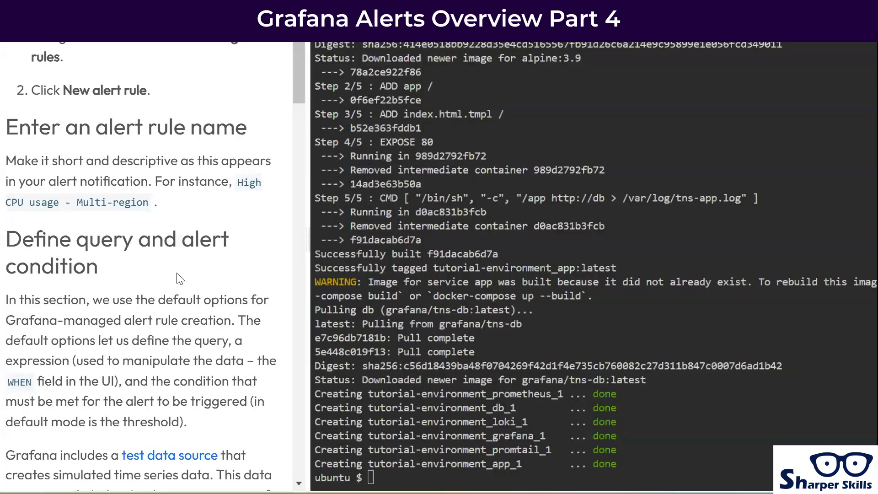
scroll(177, 273, "down", 2)
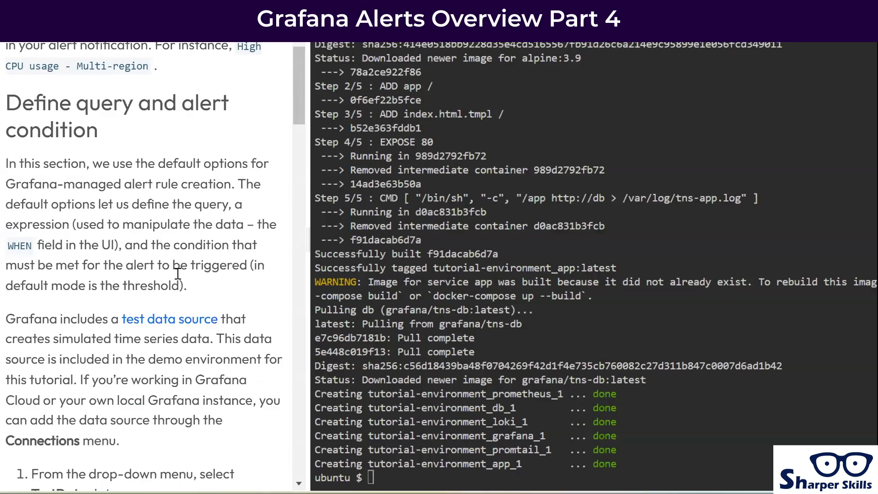
scroll(177, 274, "down", 6)
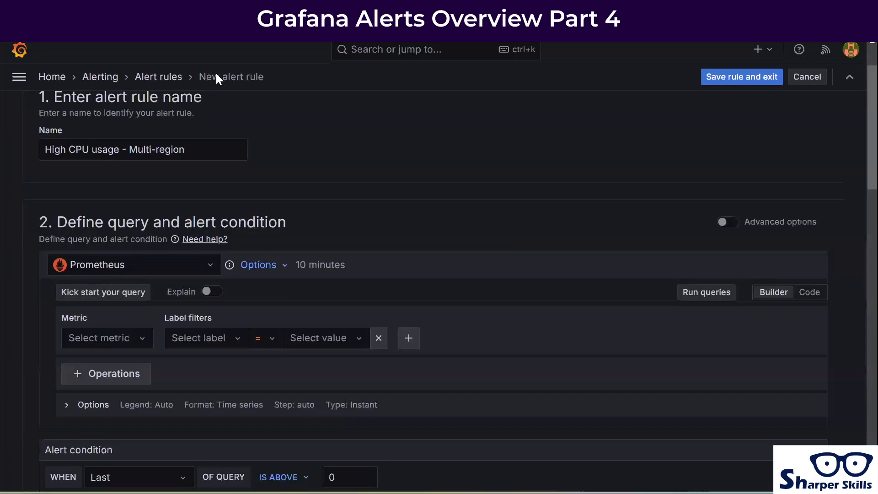
scroll(136, 276, "down", 2)
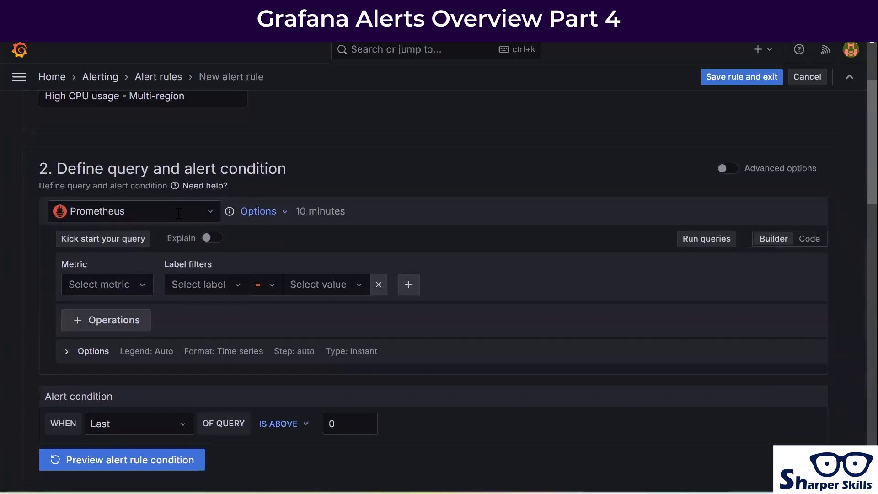
left_click(179, 213)
left_click(138, 271)
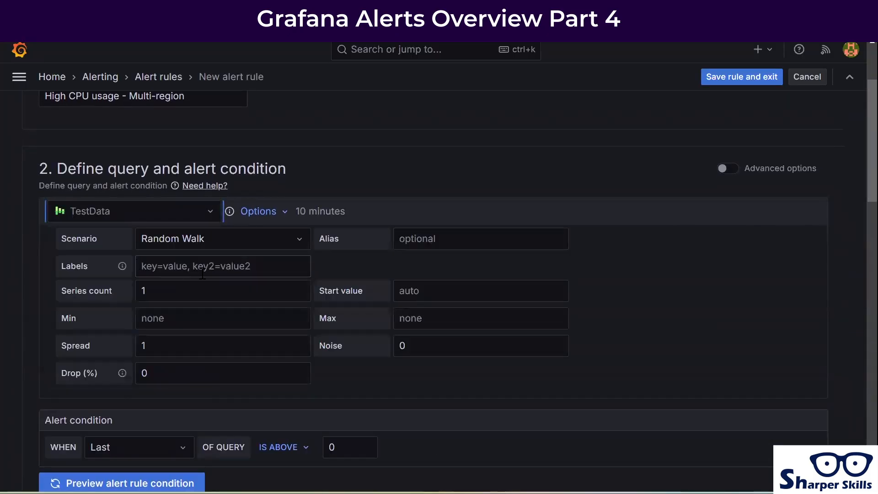
left_click(227, 234)
left_click(210, 320)
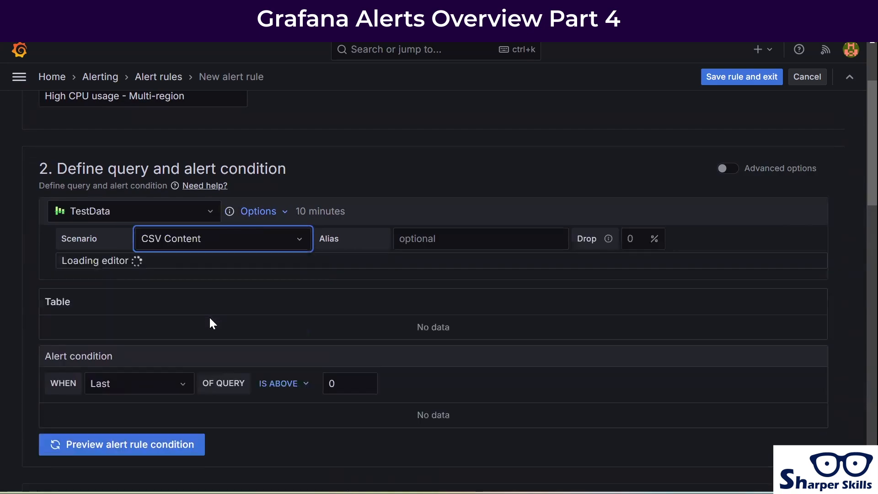
Insert the tutorial's CSV data into the query, with the header region,cpu-usage,service,instance and rows for server-01 to server-08
left_click(200, 267)
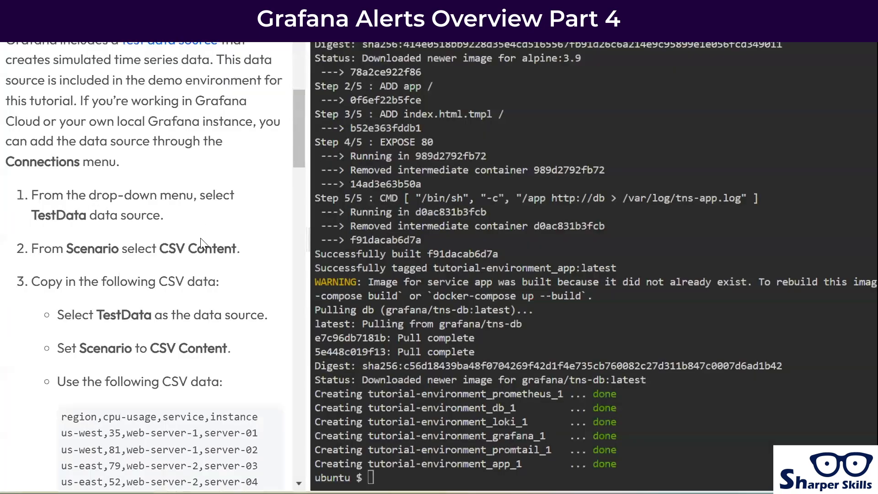
scroll(202, 243, "down", 3)
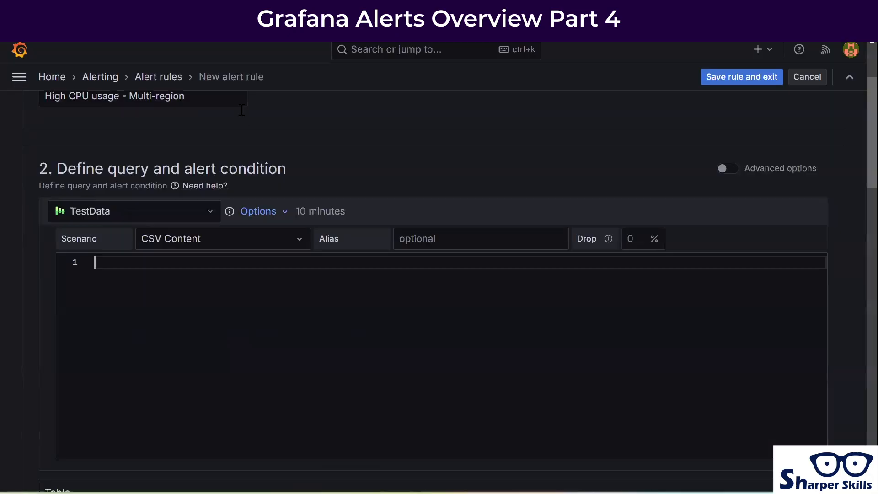
type("region,cpu-usage,service,instance us-west,35,web-server-1,server-01 us-west,81,web-server-1,server-02 us-east,79,web-server-2,server-03 us-east,52,web-server-2,server-04 us-west,45,db-server-1,server-05 us-east,77,db-server-2,server-06 us-west,82,db-server-1,server-07 us-east,93,db-server-2,server-08")
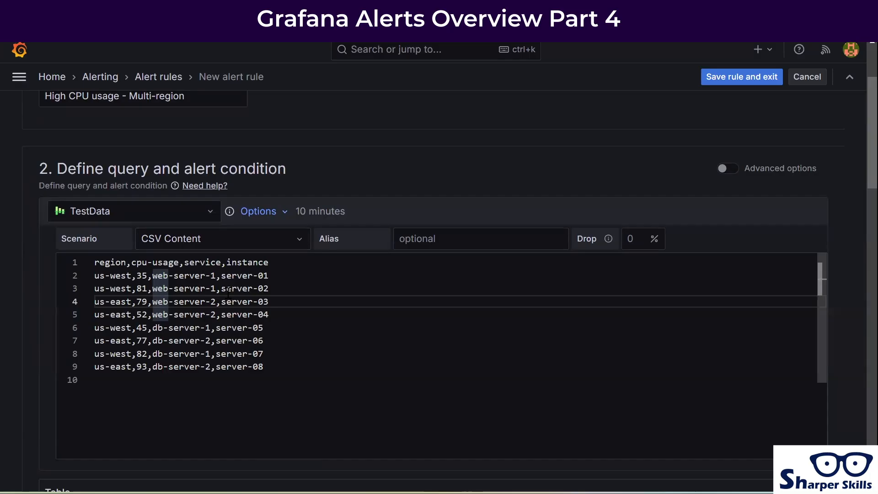
left_click(282, 277)
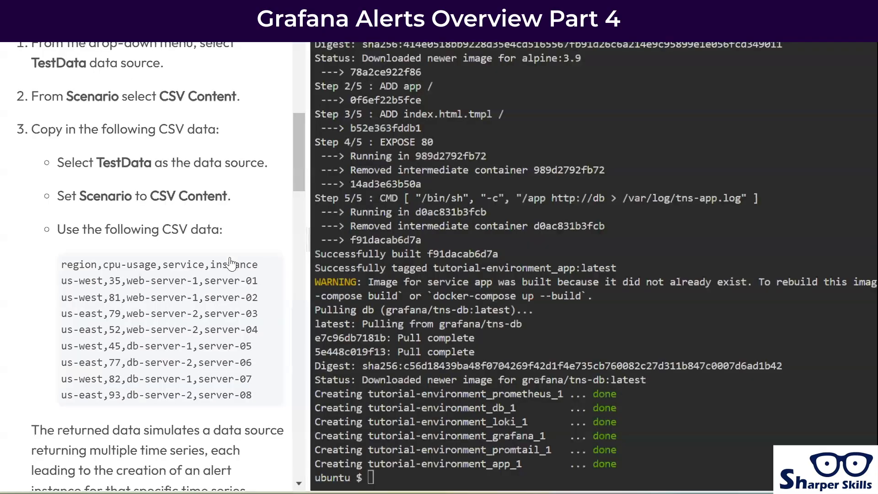
Examine the query's series and alert condition against the tutorial's instructions for the reducer and threshold
scroll(231, 265, "down", 3)
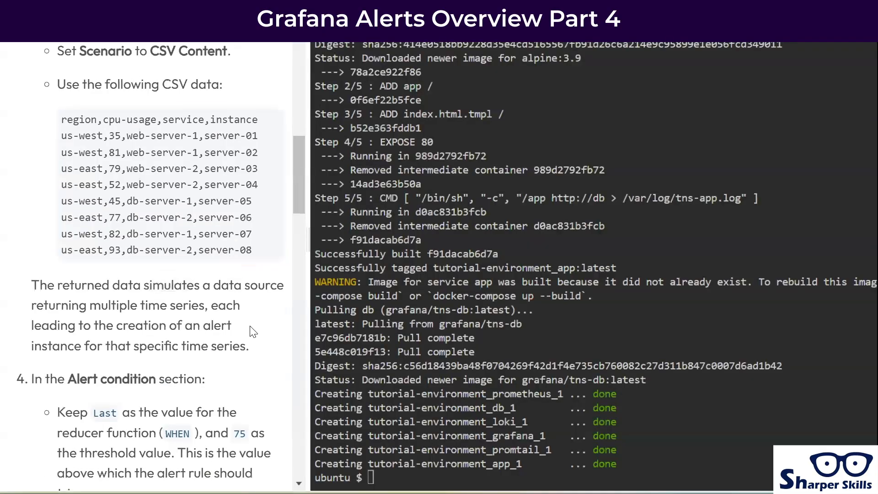
scroll(232, 264, "down", 3)
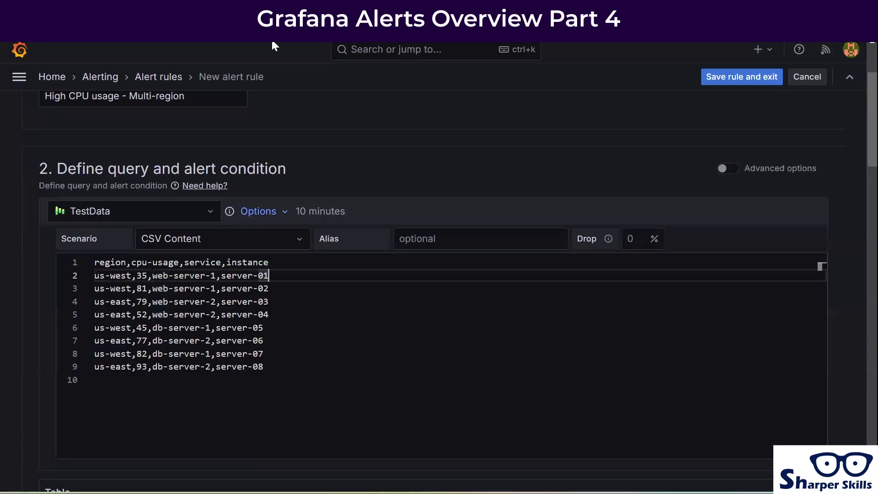
scroll(355, 297, "down", 3)
scroll(362, 192, "down", 10)
scroll(372, 211, "down", 5)
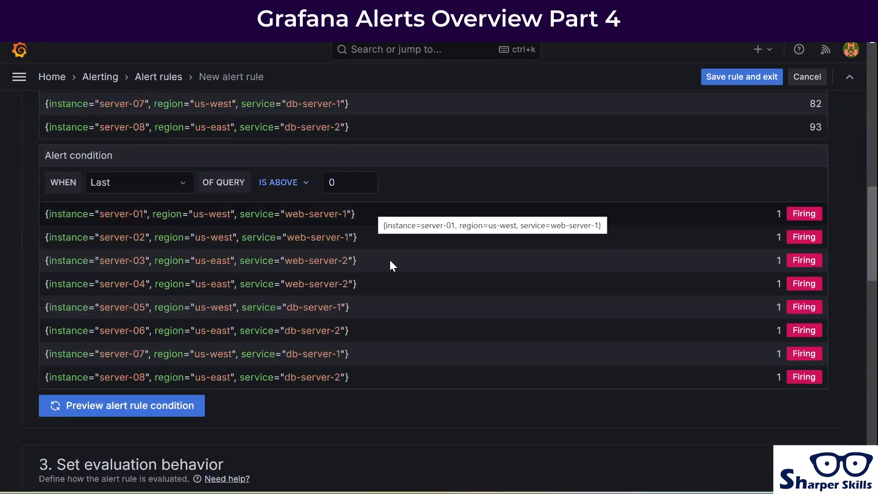
scroll(388, 335, "up", 9)
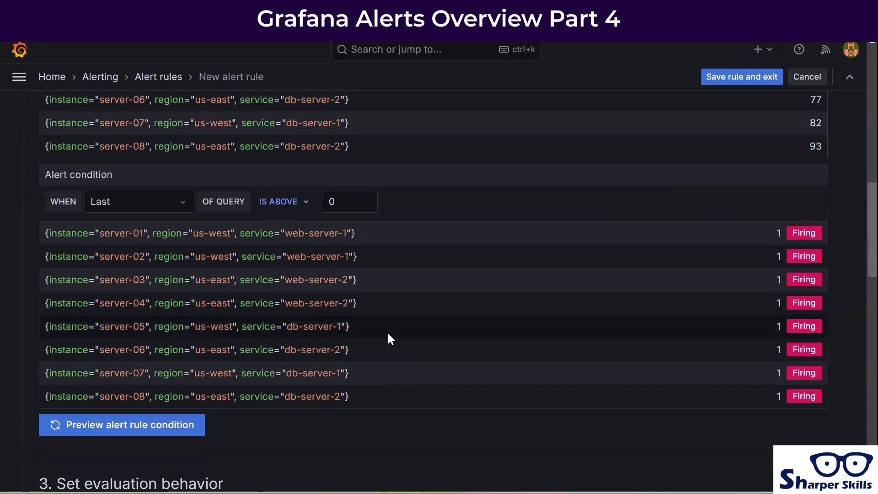
scroll(141, 228, "down", 5)
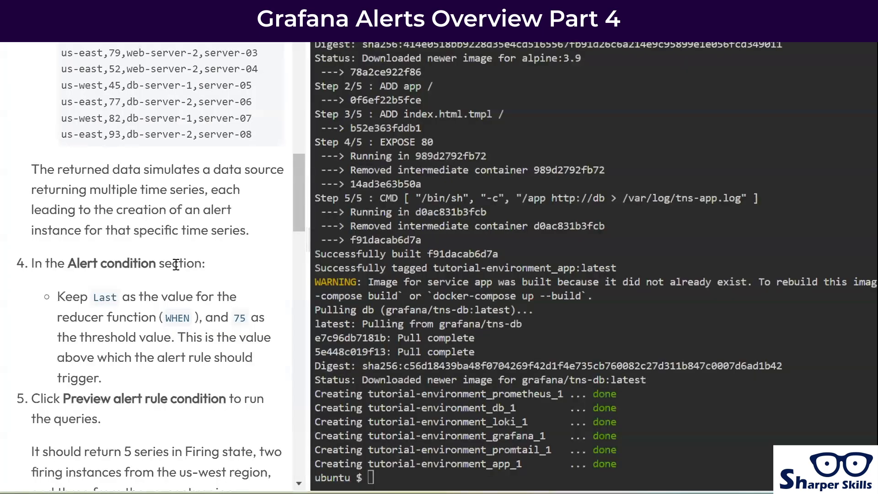
scroll(191, 291, "down", 1)
scroll(191, 292, "down", 1)
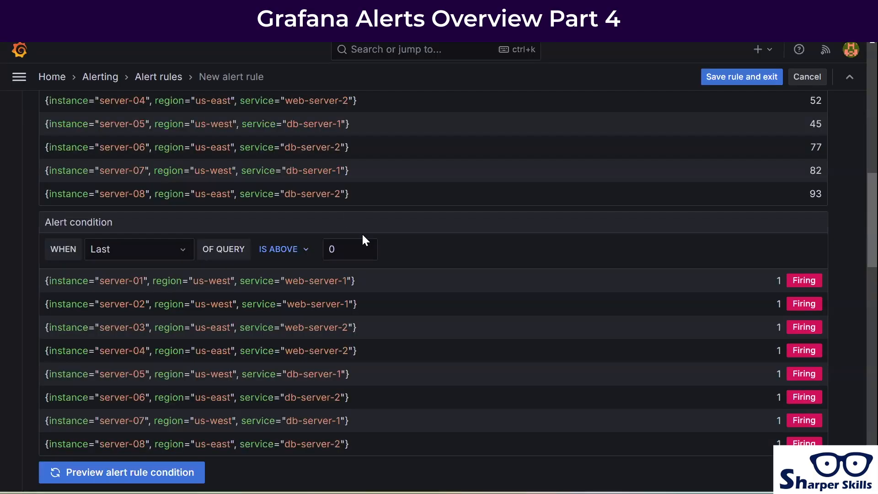
Set the alert condition's IS ABOVE threshold to 75 and preview the alert rule condition
left_click(343, 249)
double_click(332, 249)
key("BackSpace")
type("75")
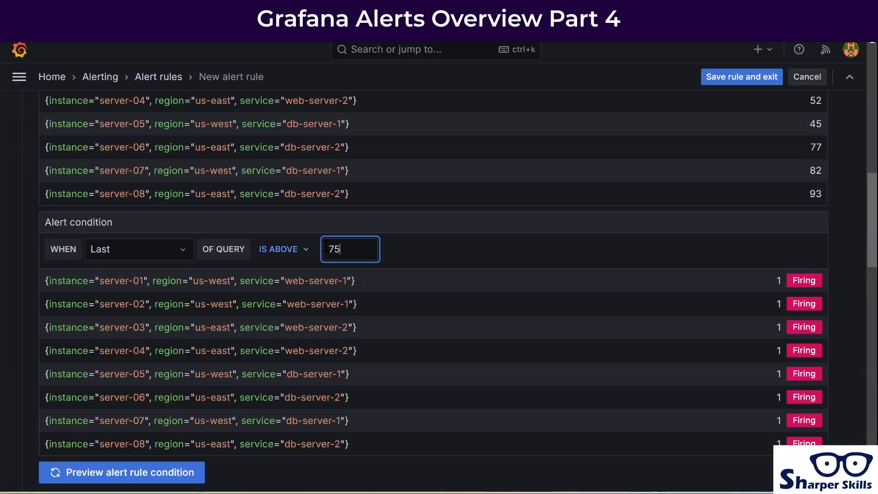
left_click(122, 472)
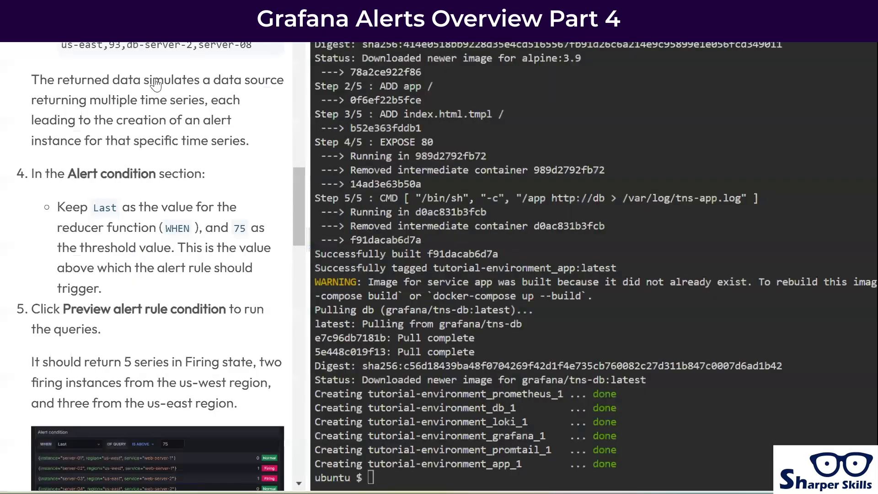
Create a new folder named Multi-region alerts to store the alert rule
scroll(242, 285, "down", 8)
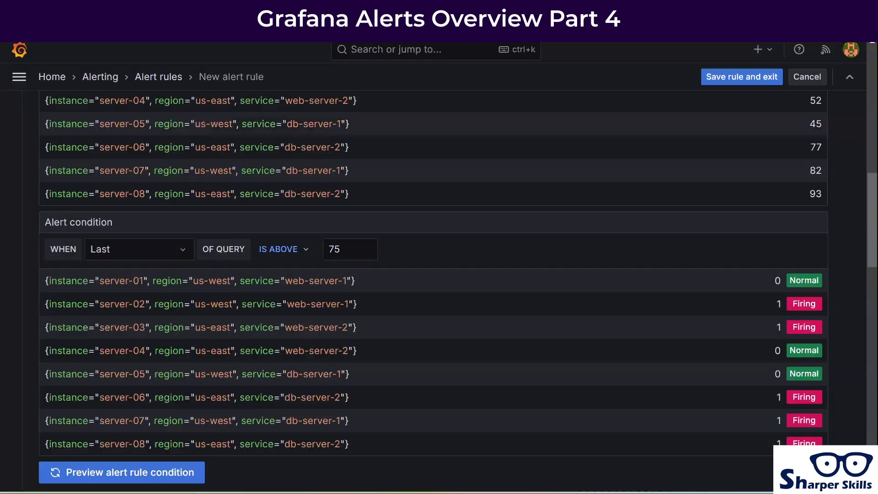
scroll(349, 319, "down", 10)
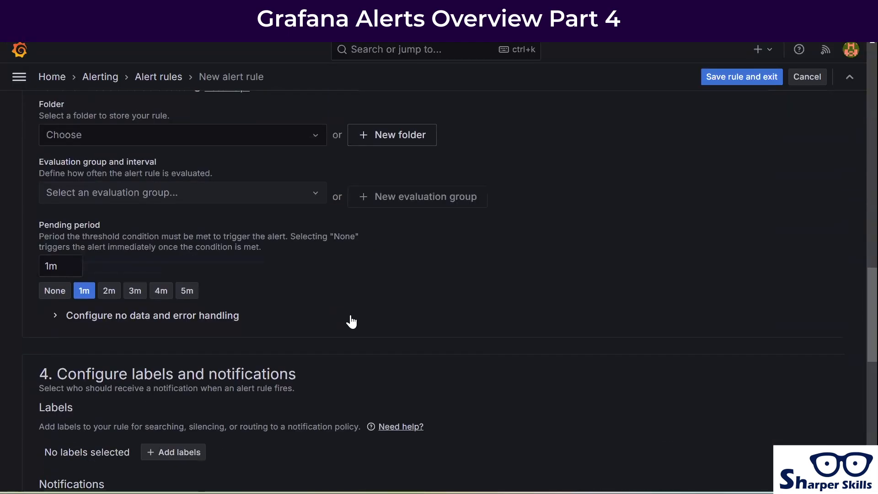
left_click(423, 135)
left_click(448, 182)
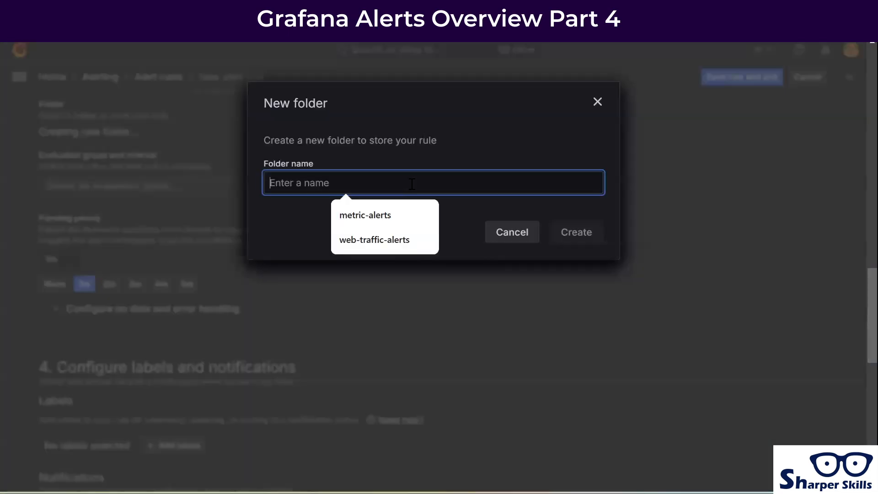
type("Multi-region alerts")
left_click(582, 234)
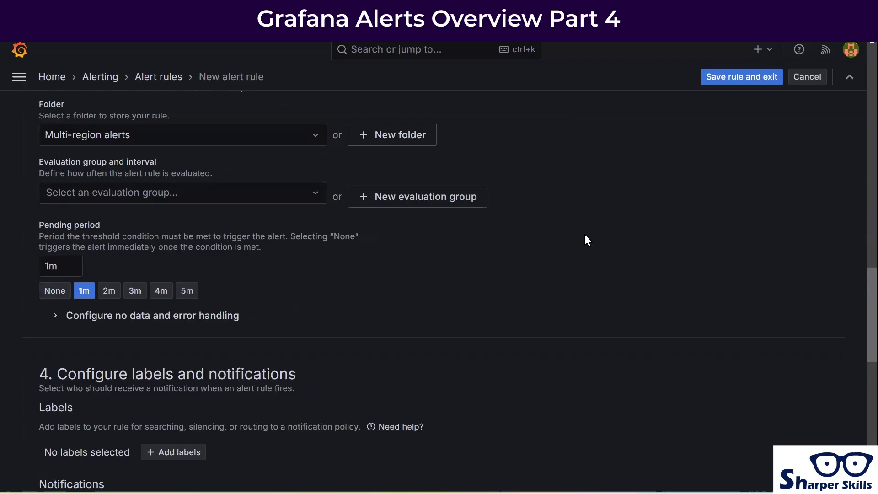
Create the evaluation group Multi-region group with a 1m interval and set the rule's pending period to None
scroll(585, 236, "down", 1)
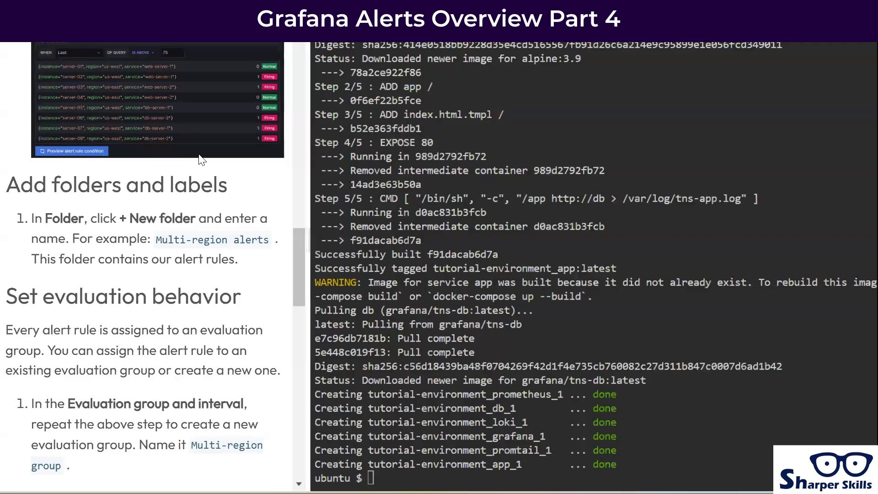
scroll(200, 161, "down", 6)
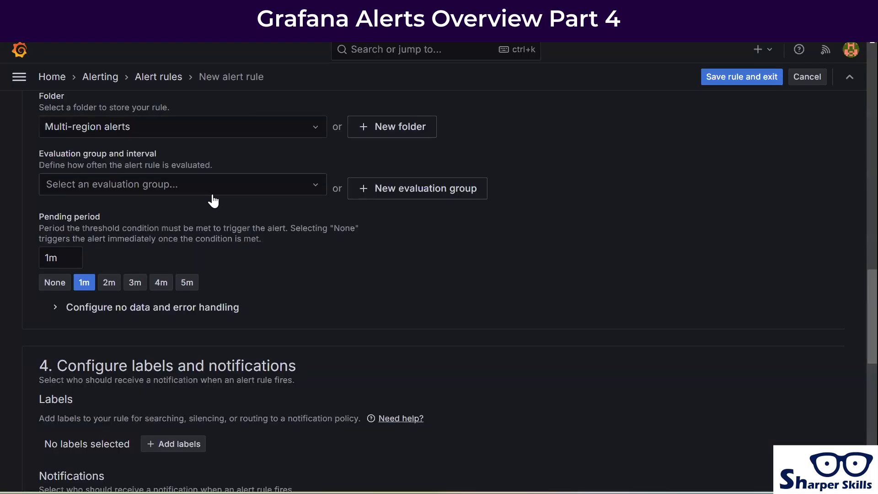
scroll(212, 199, "down", 1)
scroll(212, 200, "up", 3)
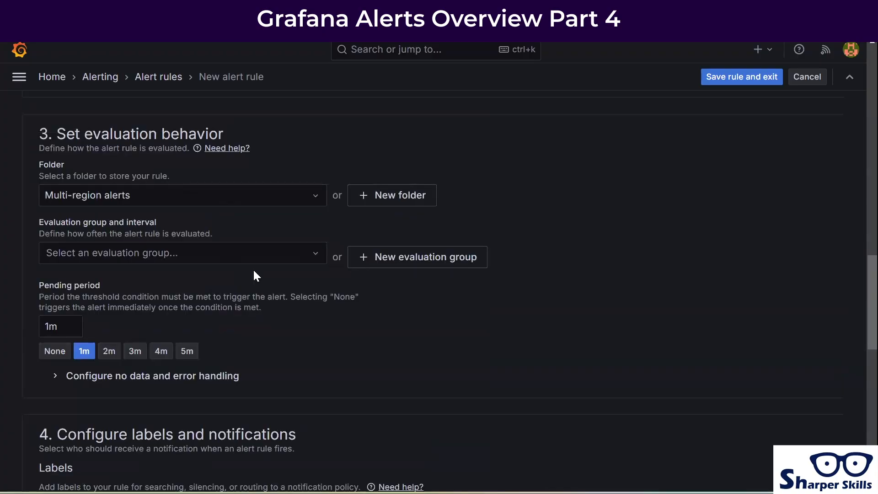
left_click(389, 255)
type("Multi-region group")
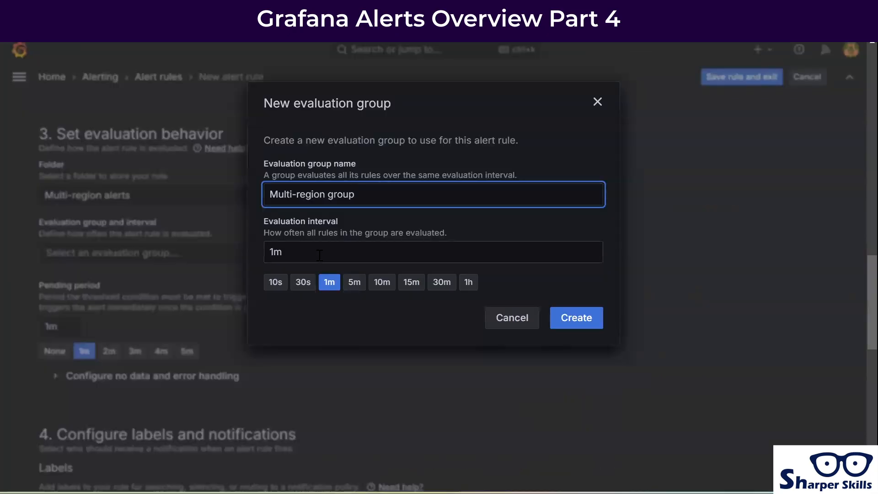
left_click(579, 317)
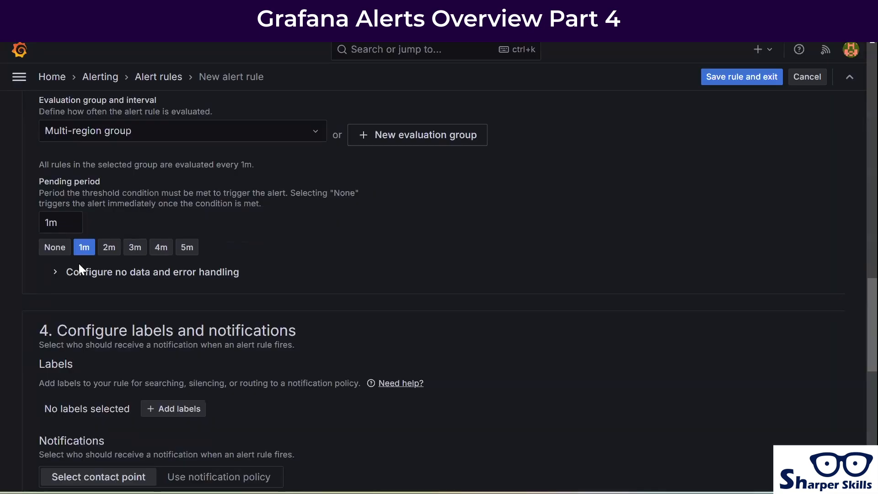
left_click(53, 247)
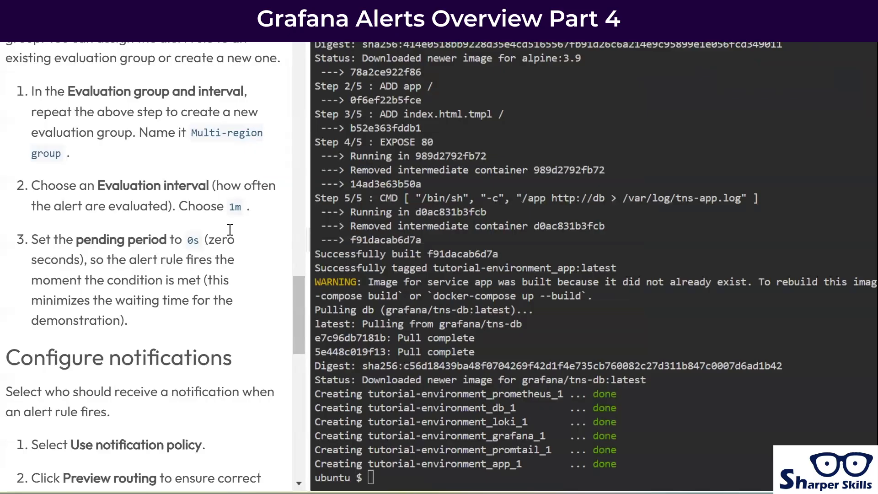
Route the rule's notifications through the notification policy and preview the alert instance routing
scroll(230, 230, "down", 6)
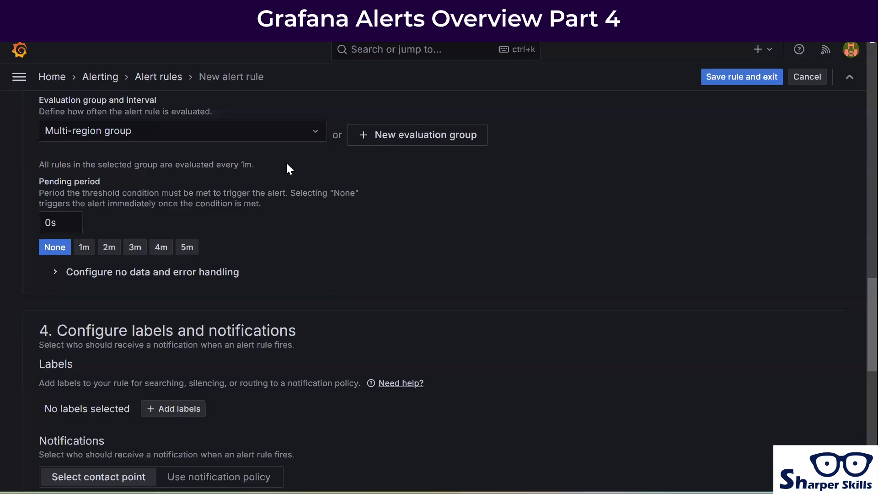
scroll(297, 250, "down", 3)
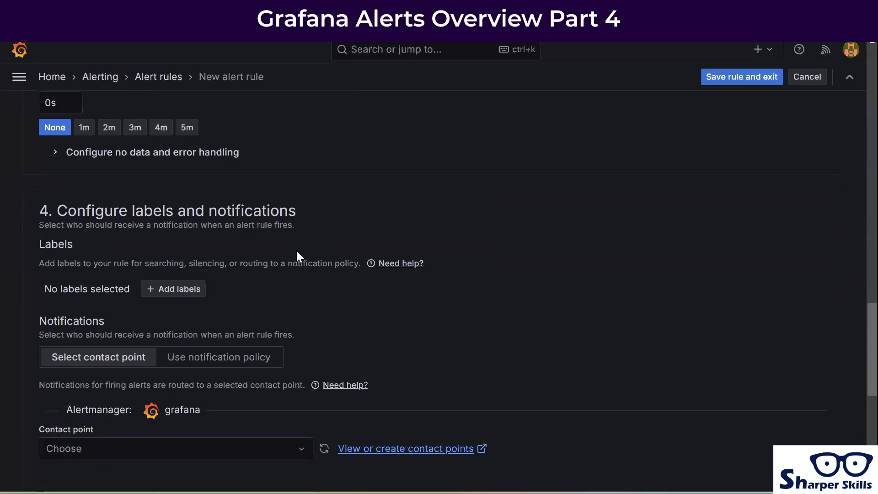
scroll(279, 270, "down", 1)
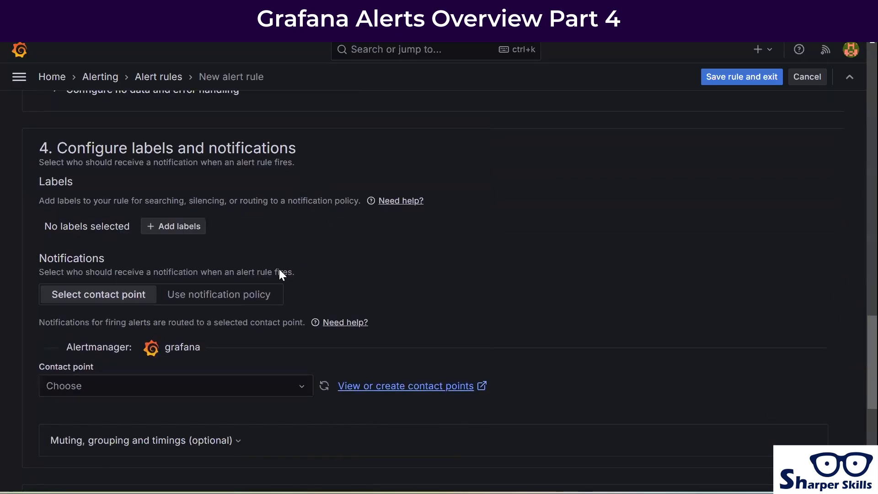
left_click(262, 298)
scroll(801, 356, "down", 1)
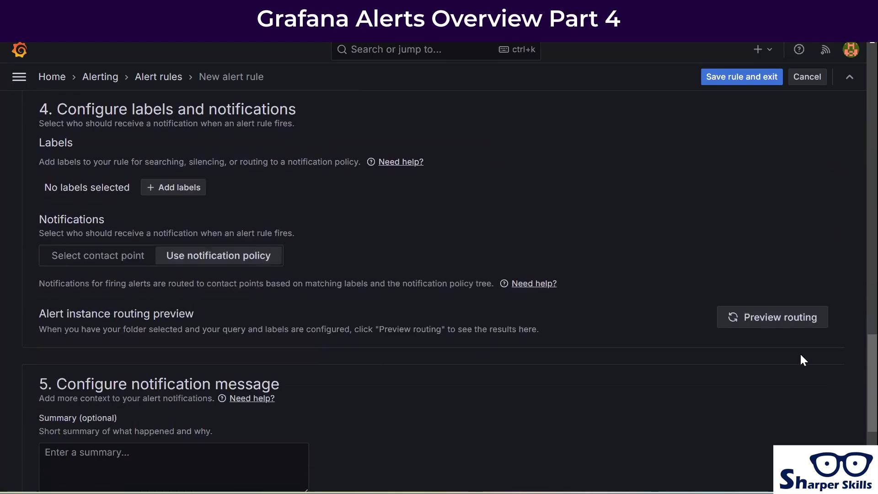
left_click(794, 320)
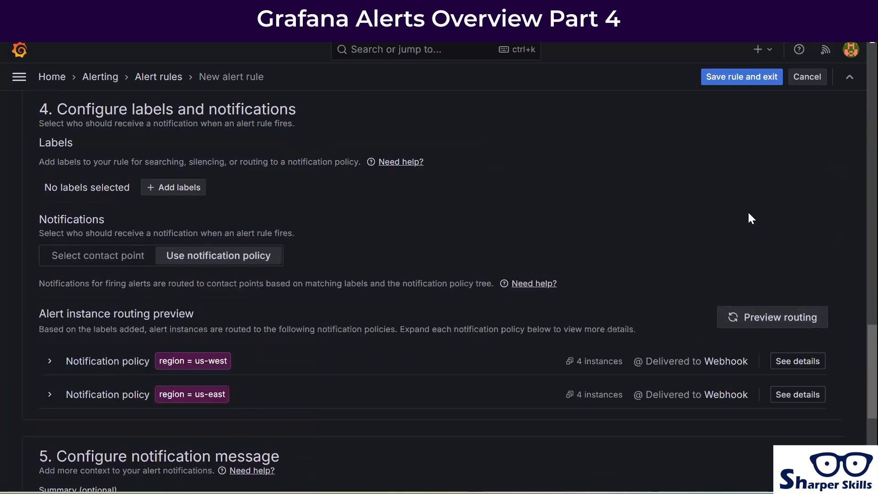
Examine the alert instances routed to the region = us-west and region = us-east notification policies
scroll(750, 218, "down", 1)
left_click(51, 309)
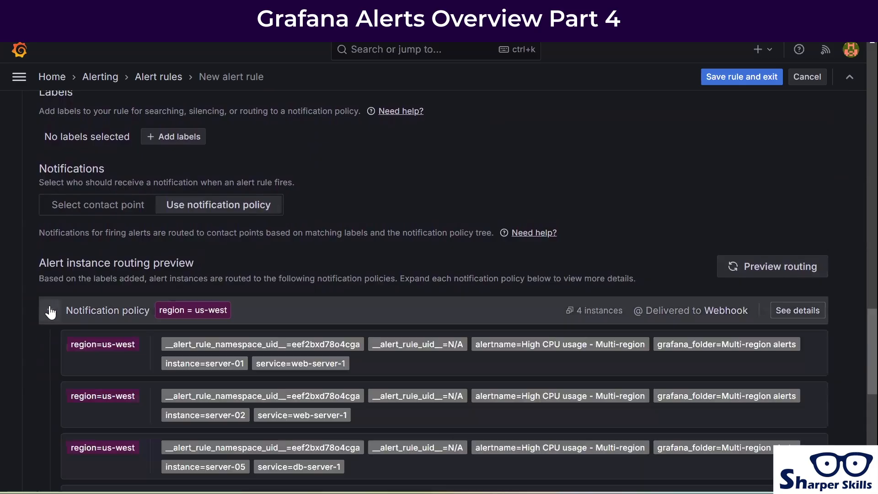
scroll(383, 416, "down", 3)
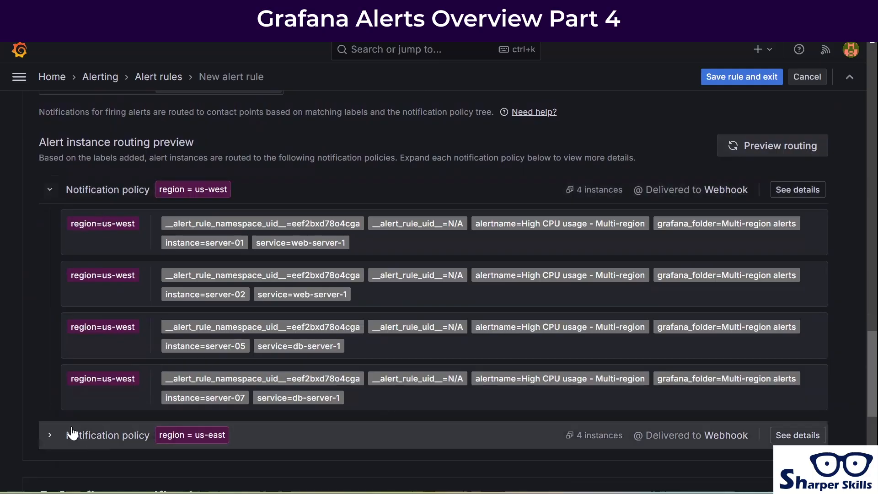
left_click(50, 436)
scroll(56, 438, "down", 1)
scroll(105, 316, "down", 3)
scroll(122, 432, "up", 1)
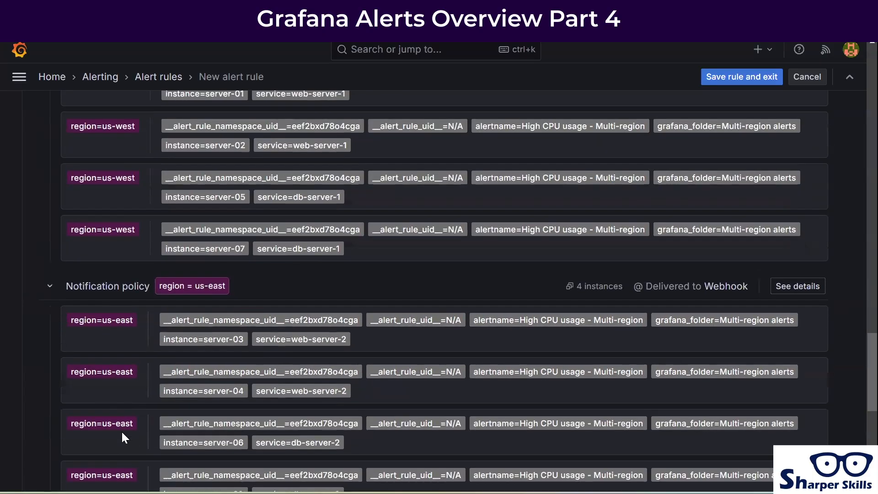
scroll(121, 432, "down", 4)
scroll(122, 432, "up", 6)
scroll(25, 304, "up", 4)
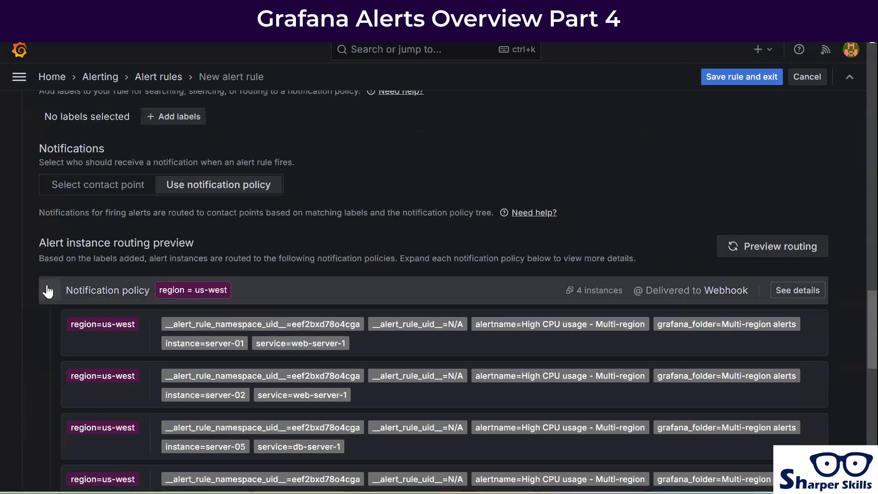
left_click(47, 290)
left_click(49, 322)
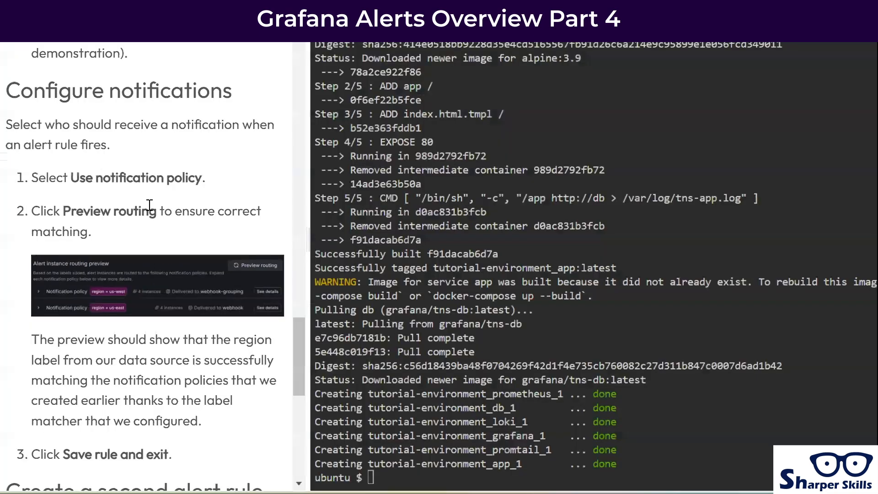
Check the routing preview against the tutorial, then save the High CPU usage rule and exit the editor
scroll(149, 205, "down", 3)
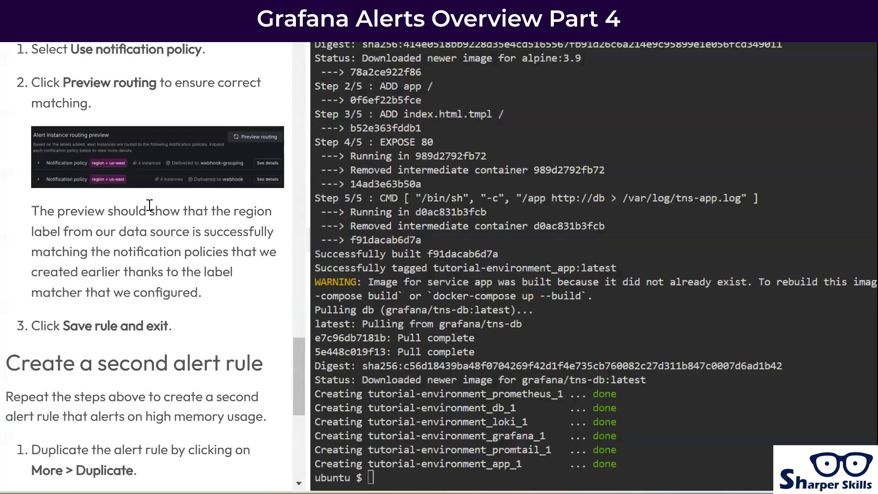
scroll(150, 205, "down", 2)
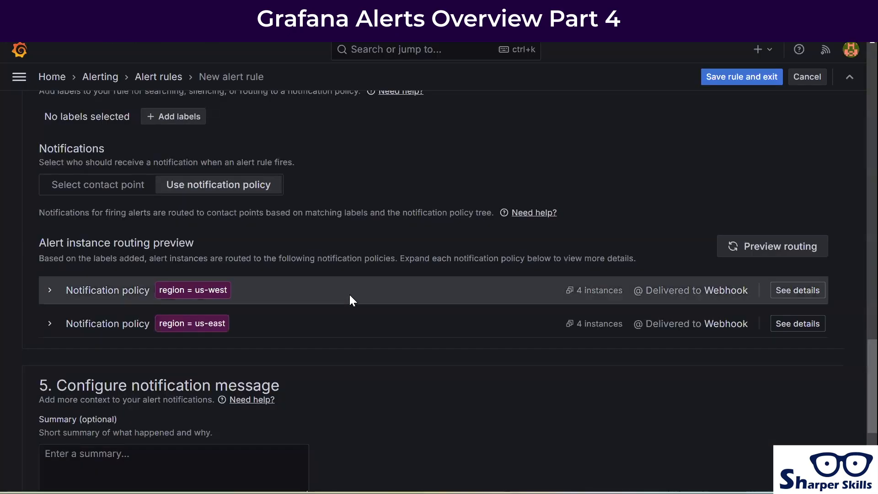
scroll(350, 295, "down", 4)
left_click(751, 78)
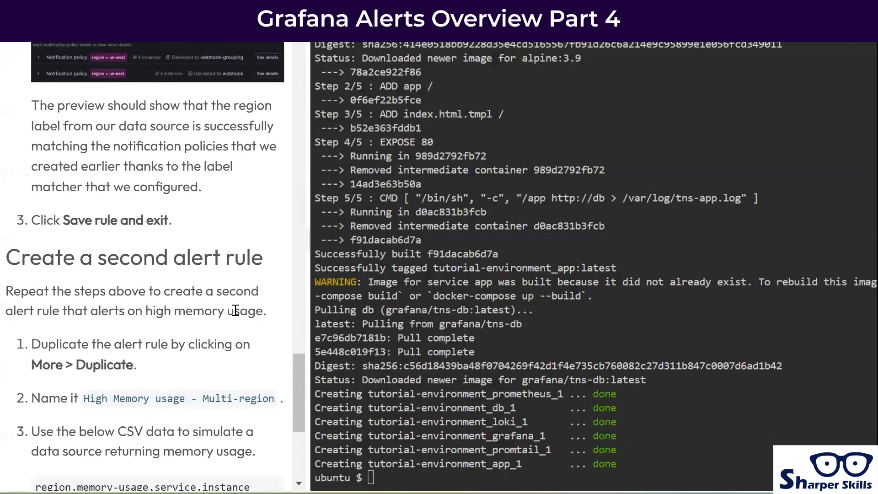
Duplicate the High CPU usage - Multi-region rule in Multi-region group, following the tutorial's second alert rule instructions
scroll(236, 316, "down", 2)
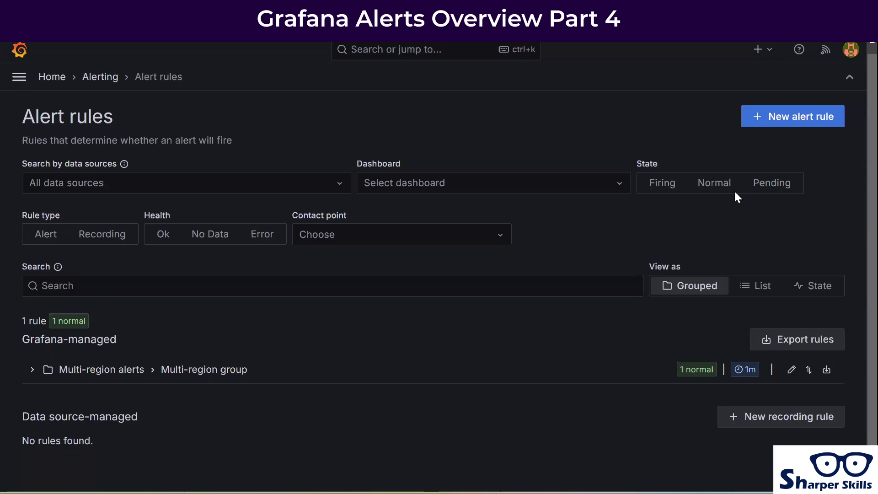
scroll(735, 193, "up", 1)
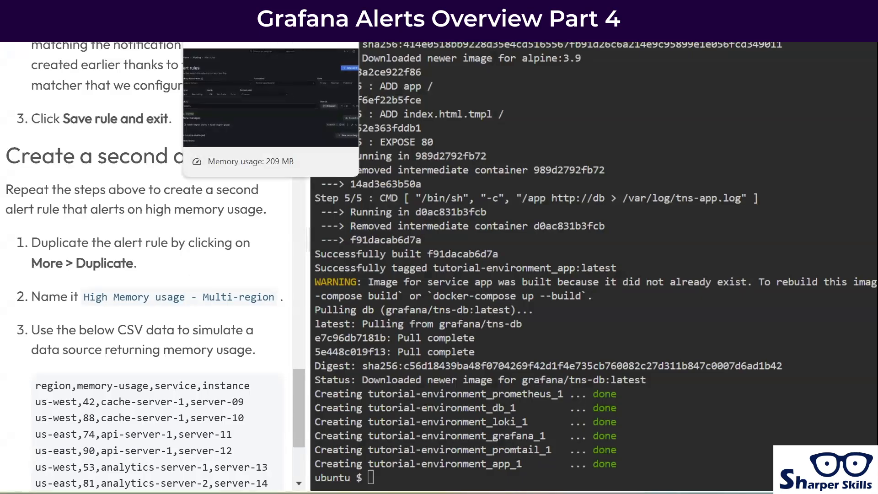
left_click(238, 34)
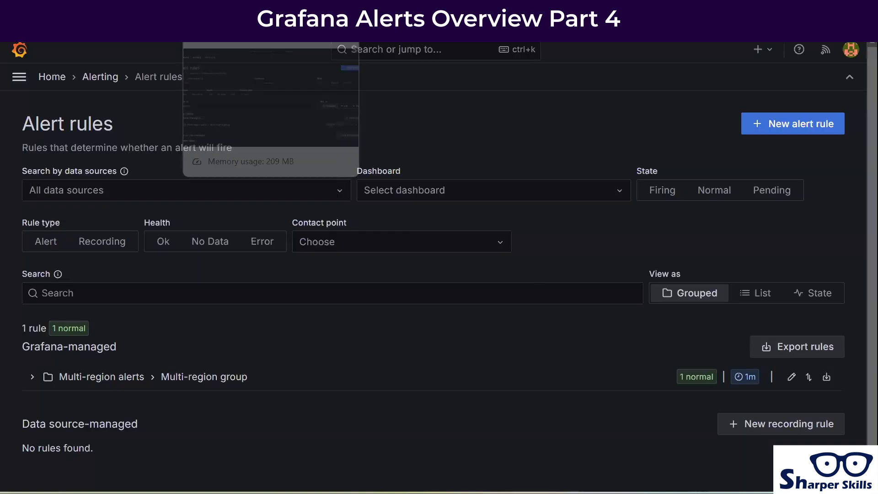
left_click(33, 376)
scroll(772, 428, "down", 2)
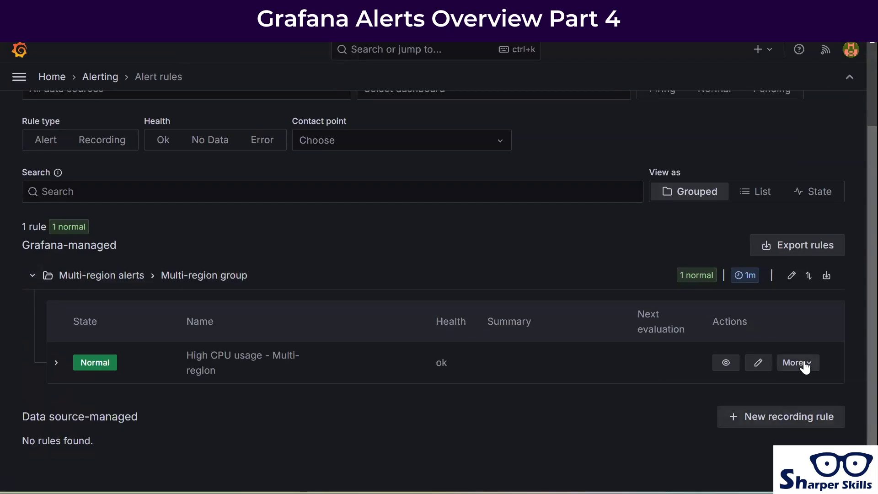
left_click(804, 363)
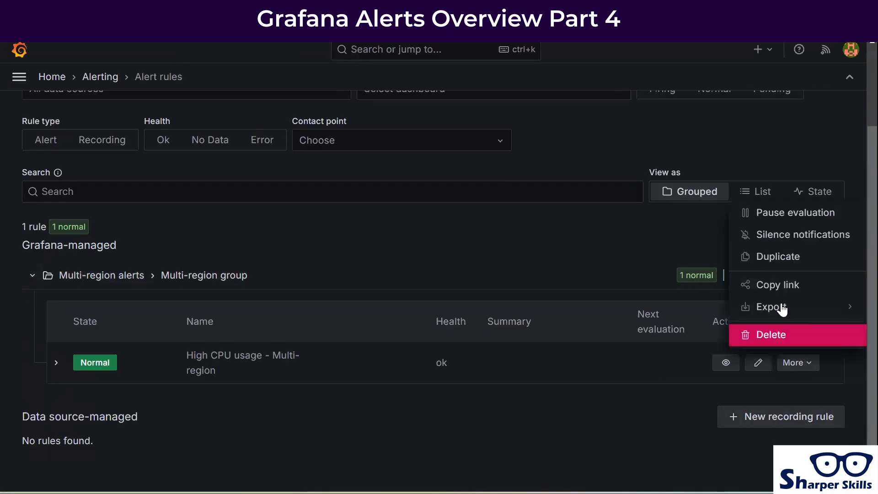
left_click(775, 257)
Rename the duplicated alert rule as High Memory usage - Multi-region
scroll(468, 247, "down", 3)
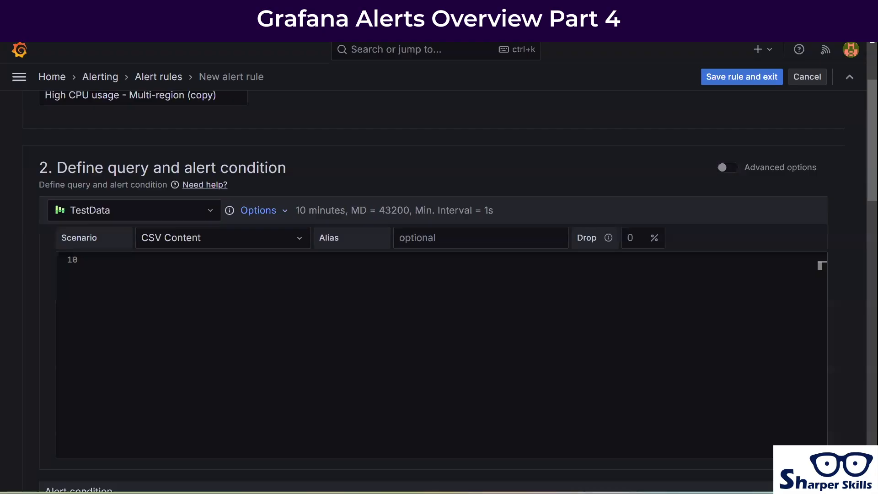
left_click(218, 102)
scroll(218, 102, "up", 3)
key("ctrl+a")
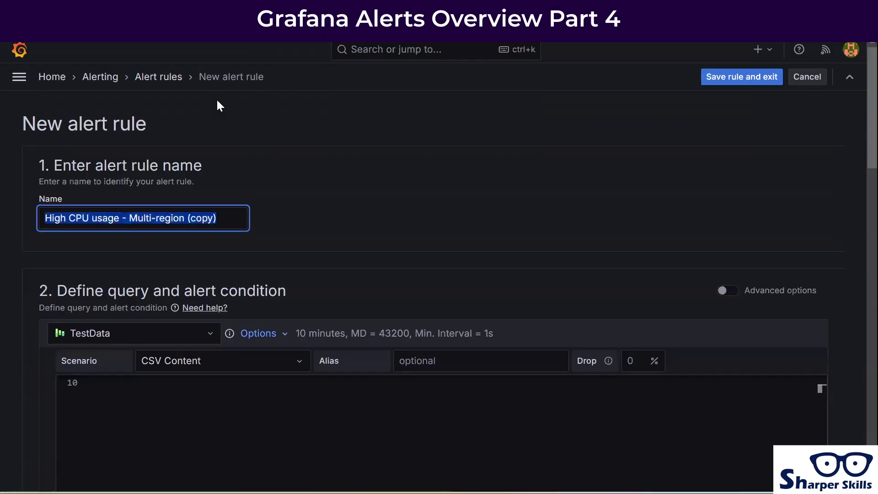
type("High Memory usage - Multi-region")
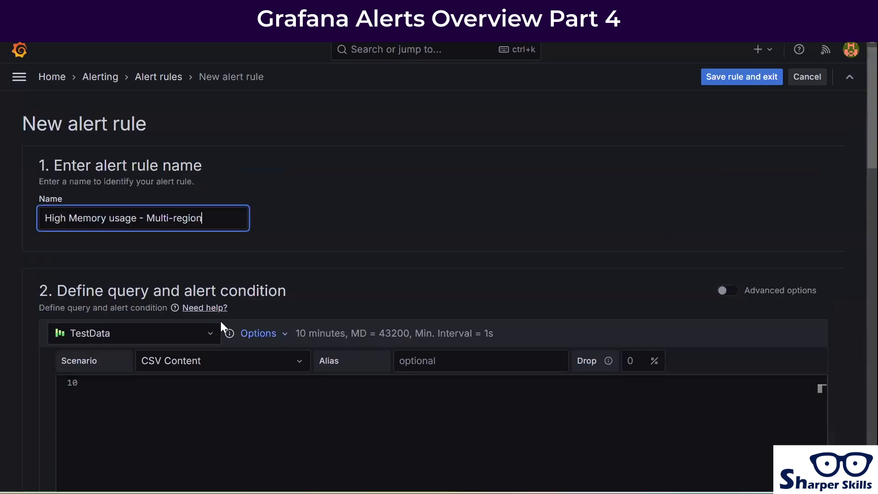
Replace the query's CSV content with the tutorial's memory data, header region,memory-usage,service,instance and rows for server-09 to server-16
scroll(219, 338, "down", 3)
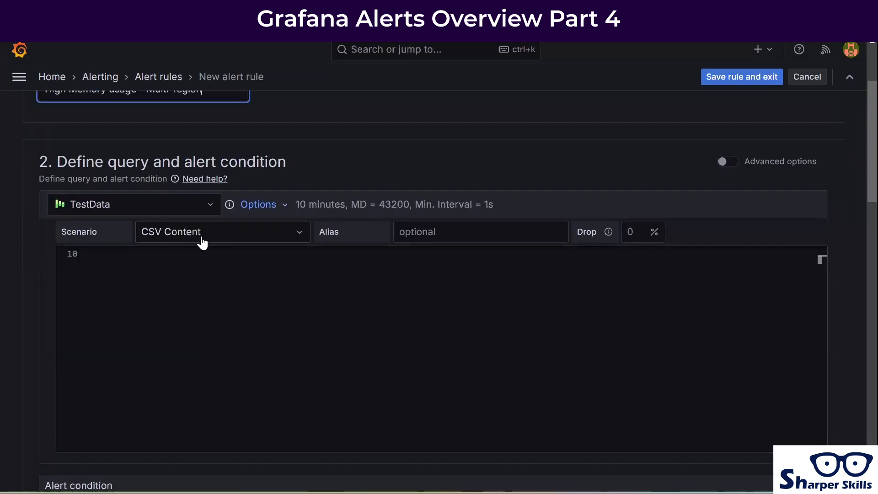
scroll(163, 268, "up", 3)
scroll(162, 268, "up", 4)
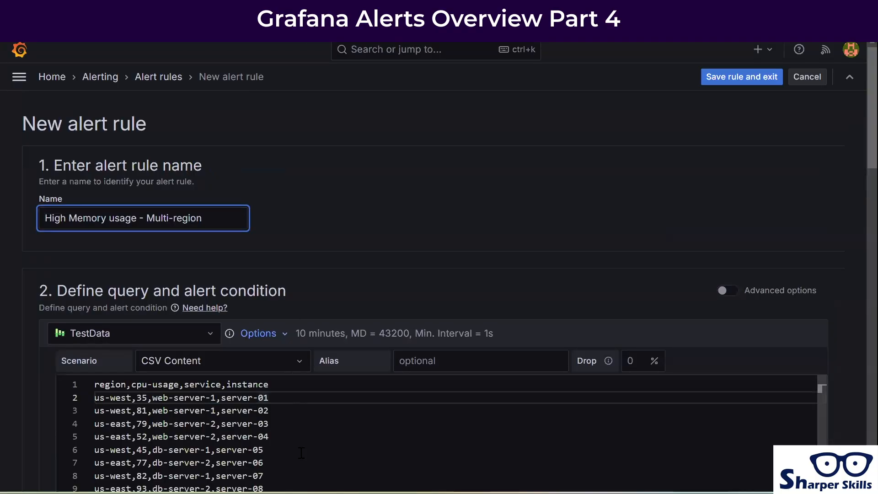
left_click(302, 451)
key("ctrl+a")
type("region,memory-usage,service,instance us-west,42,cache-server-1,server-09 us-west,88,cache-server-1,server-10 us-east,74,api-server-1,server-11 us-east,90,api-server-1,server-12 us-west,53,analytics-server-1,server-13 us-east,81,analytics-server-2,server-14 us-west,77,analytics-server-1,server-15 us-east,94,analytics-server-2,server-16")
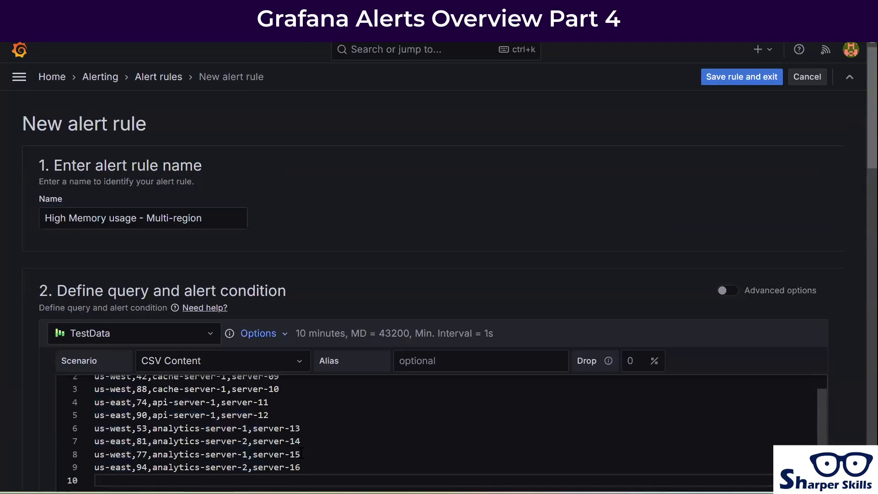
scroll(360, 287, "down", 3)
scroll(360, 288, "up", 1)
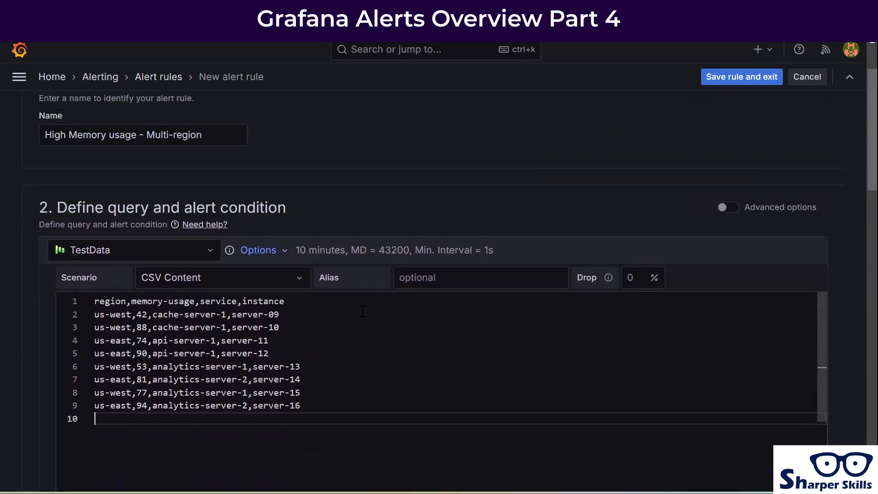
Preview the alert rule condition for the High Memory usage rule with the new CSV data
scroll(210, 374, "up", 1)
scroll(210, 374, "up", 1)
scroll(303, 232, "down", 4)
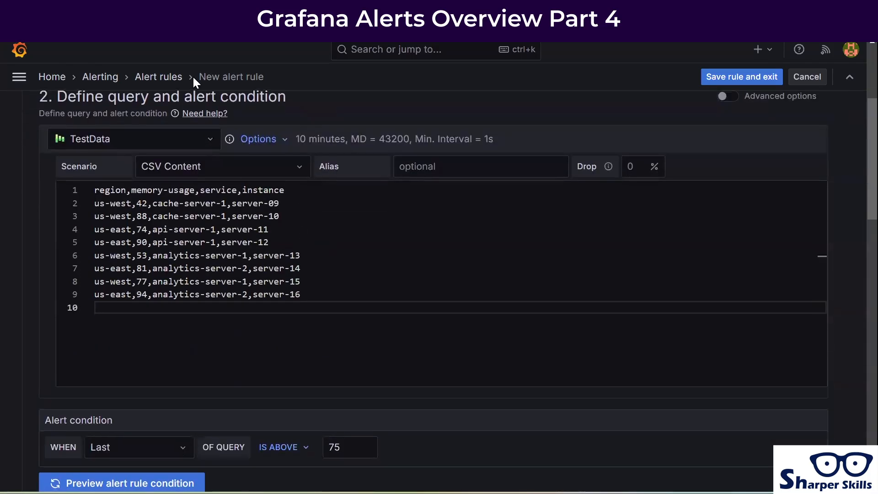
scroll(174, 348, "down", 4)
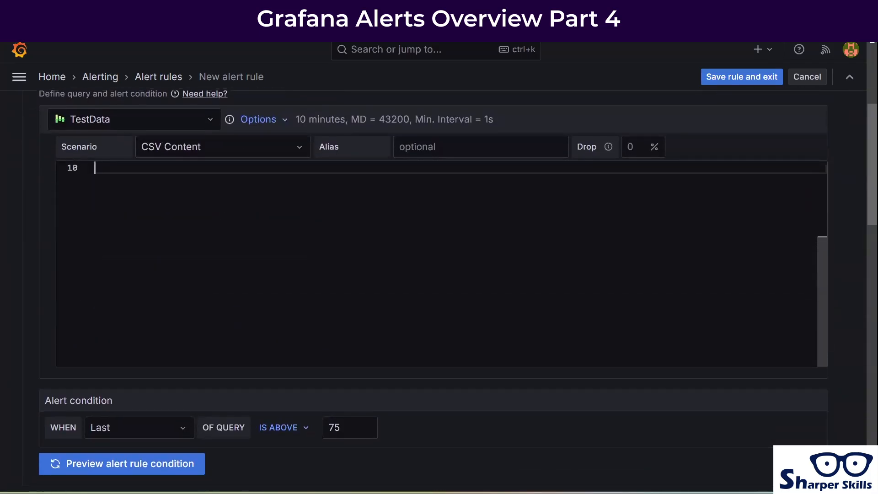
left_click(175, 464)
scroll(176, 469, "down", 7)
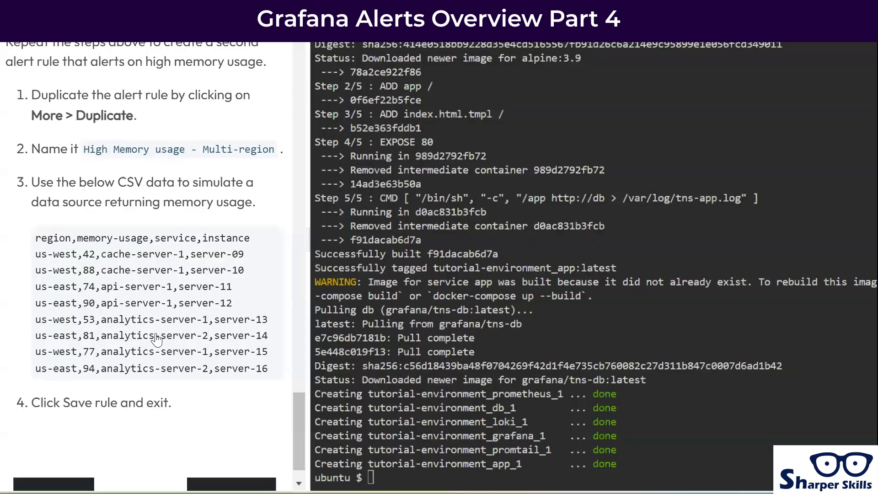
Check the tutorial's remaining instructions for the memory alert rule and advance to its next page
scroll(156, 339, "down", 1)
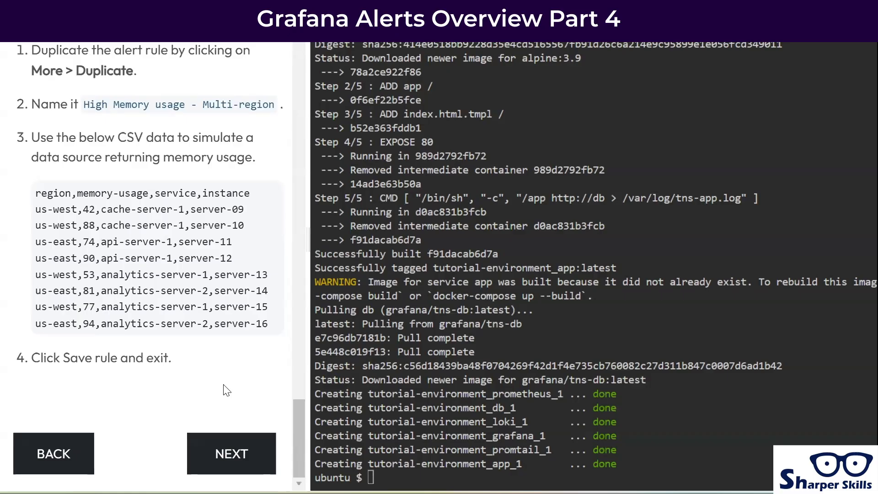
scroll(224, 390, "up", 2)
scroll(238, 425, "down", 3)
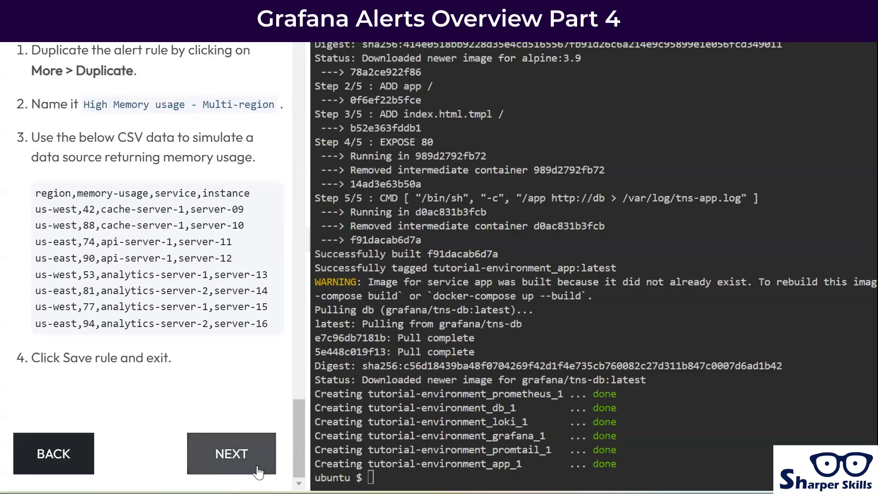
left_click(257, 460)
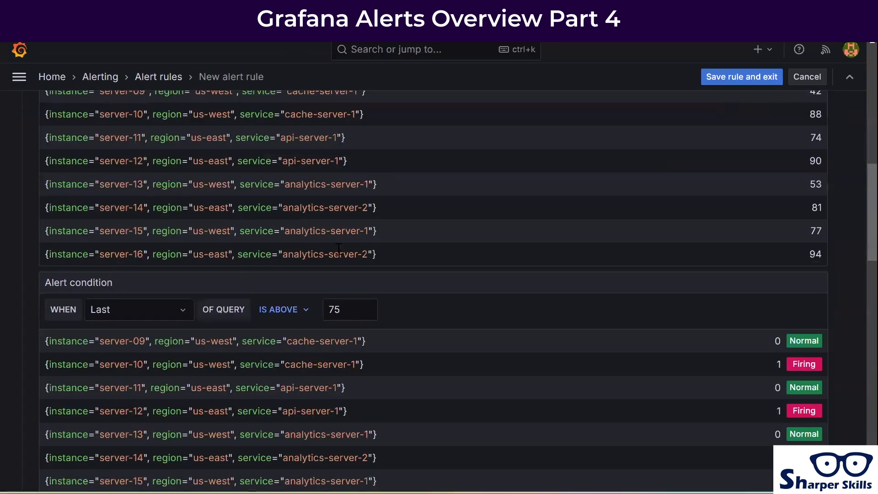
Review the memory rule's evaluation behavior and notification settings, then save the rule and exit the editor
scroll(349, 243, "down", 10)
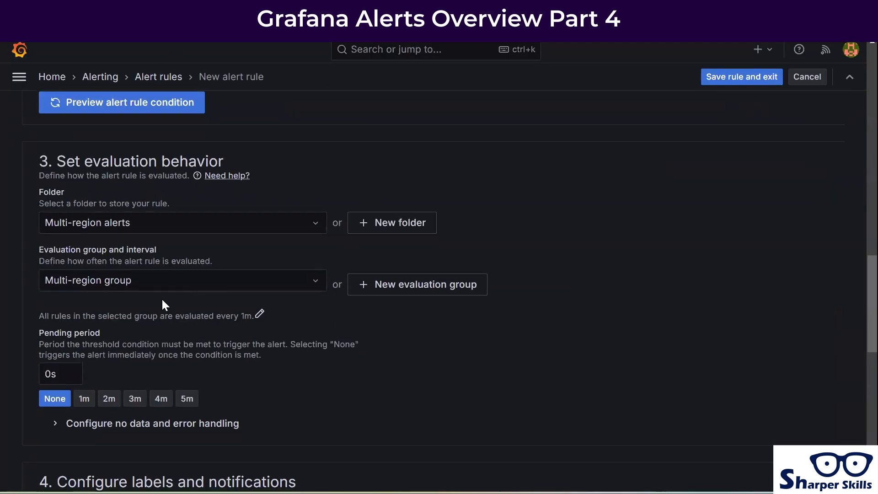
scroll(376, 386, "down", 6)
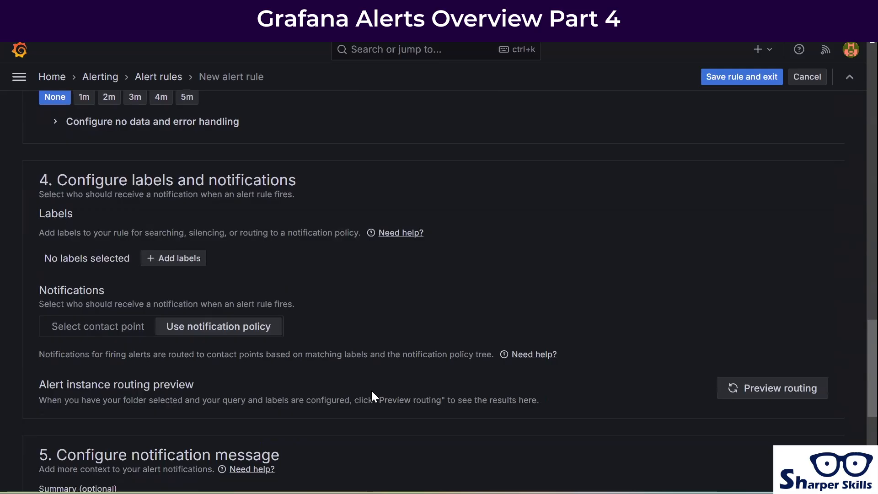
scroll(361, 376, "down", 6)
scroll(359, 375, "up", 20)
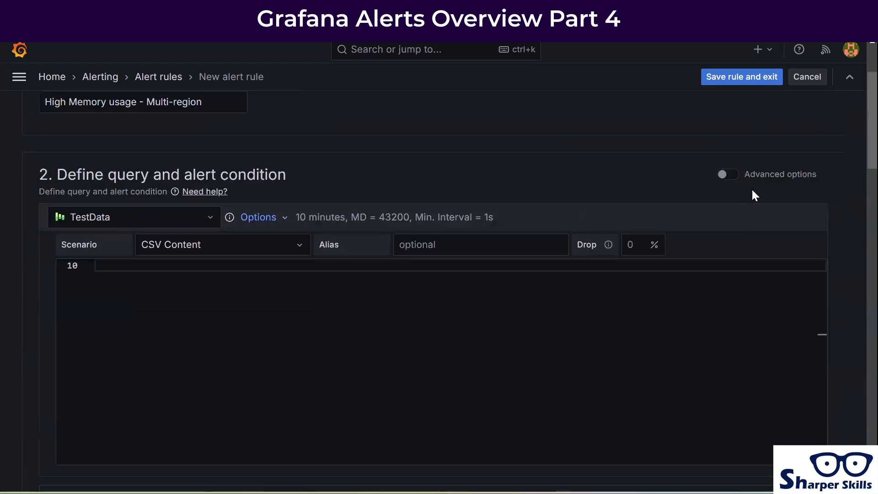
left_click(744, 78)
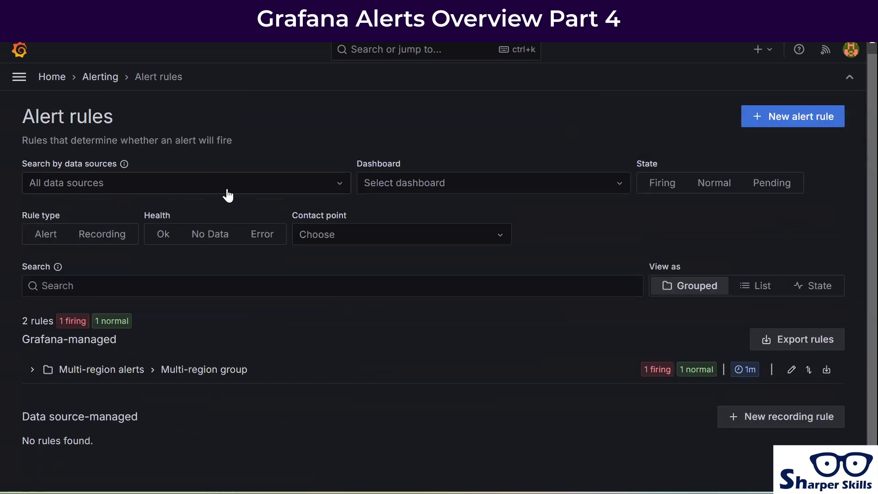
Expand Multi-region group under Multi-region alerts and open the High Memory usage - Multi-region rule for editing
left_click(30, 371)
scroll(31, 376, "down", 3)
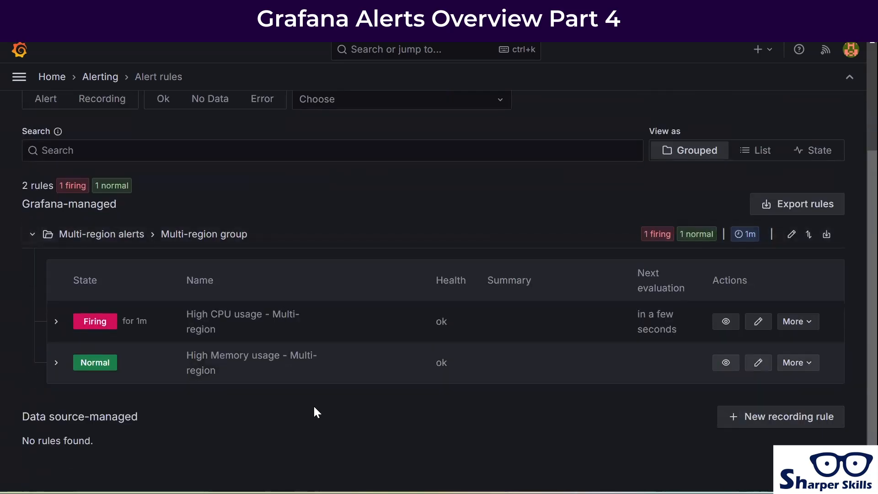
left_click(759, 365)
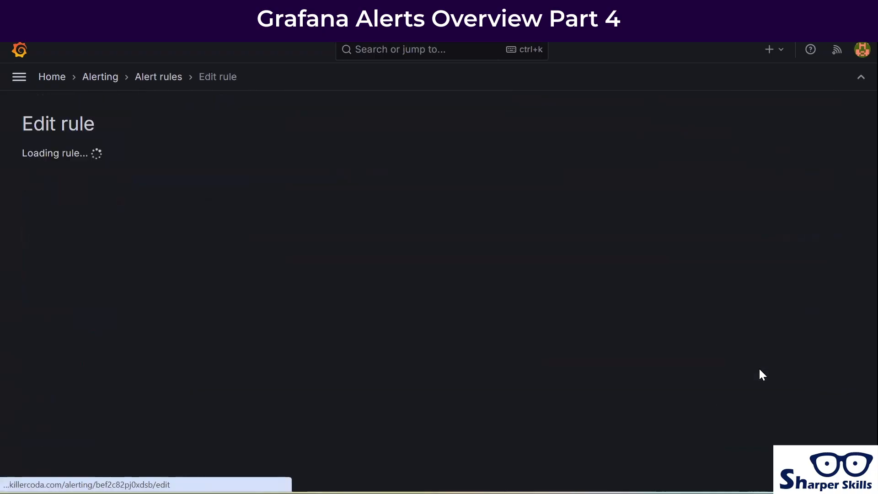
Review the saved memory rule's CSV query and preview its alert condition, then save the rule and exit
scroll(759, 347, "down", 8)
scroll(759, 348, "up", 4)
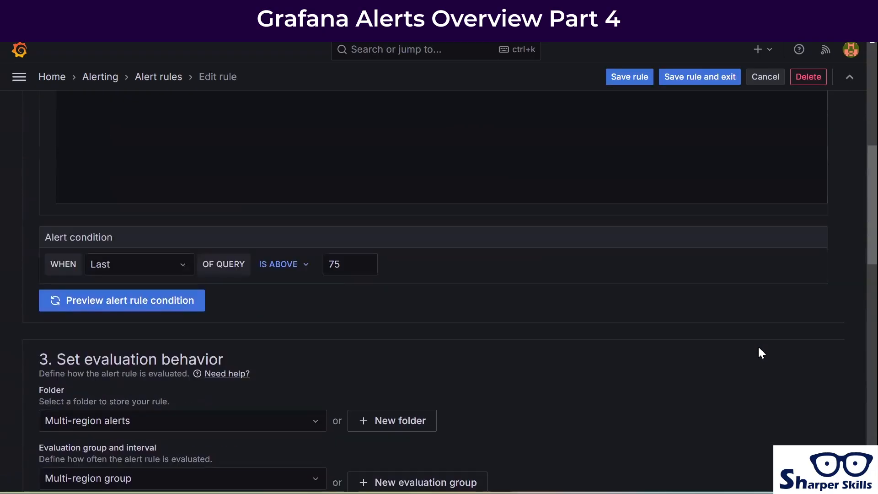
scroll(759, 347, "up", 5)
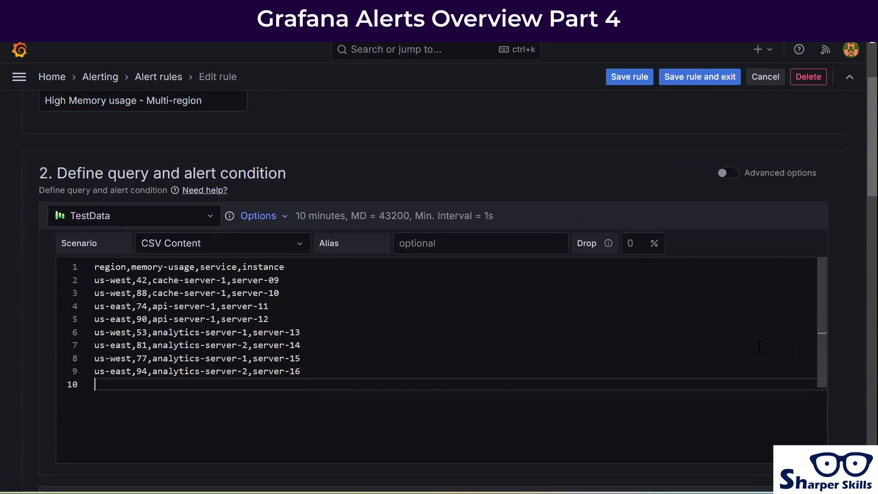
scroll(759, 347, "down", 3)
scroll(759, 351, "down", 2)
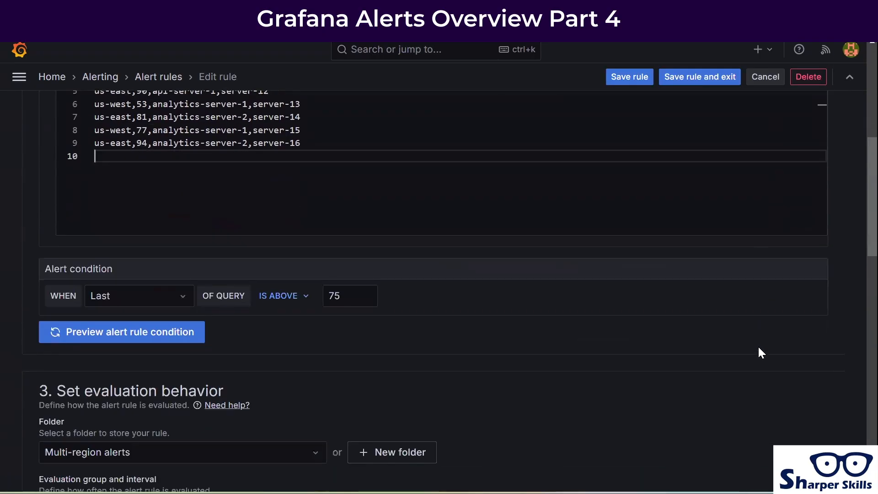
left_click(171, 332)
scroll(435, 383, "down", 6)
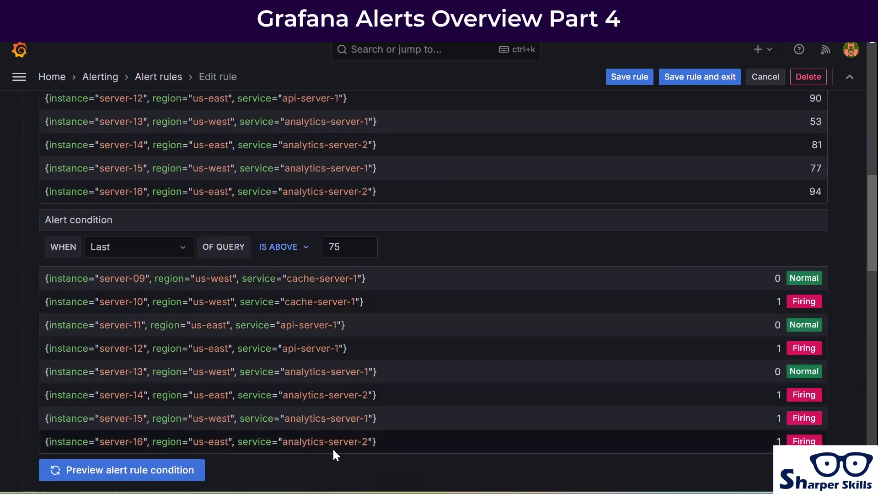
left_click(679, 79)
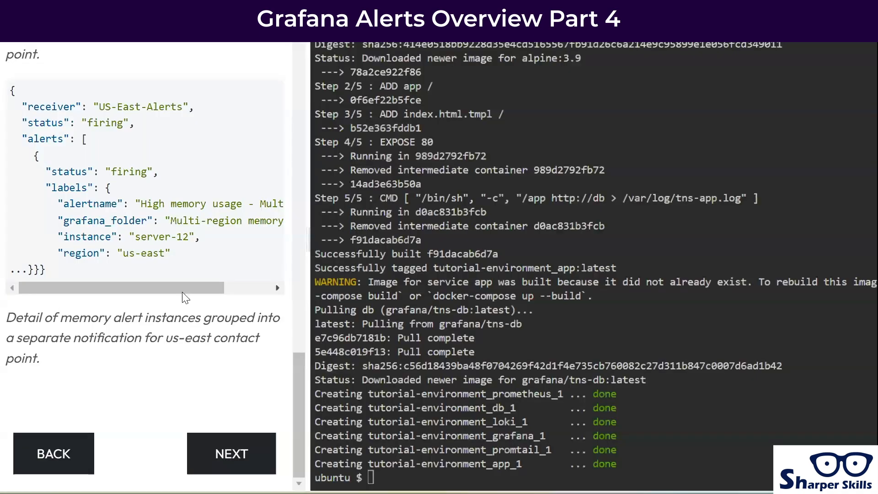
Examine the tutorial's example notification details for CPU and memory alerts grouped for the us-east contact point
scroll(186, 298, "up", 20)
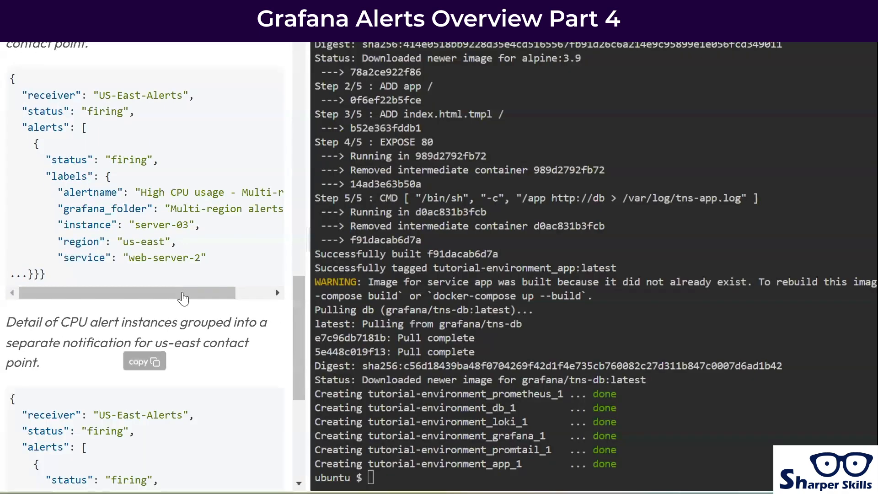